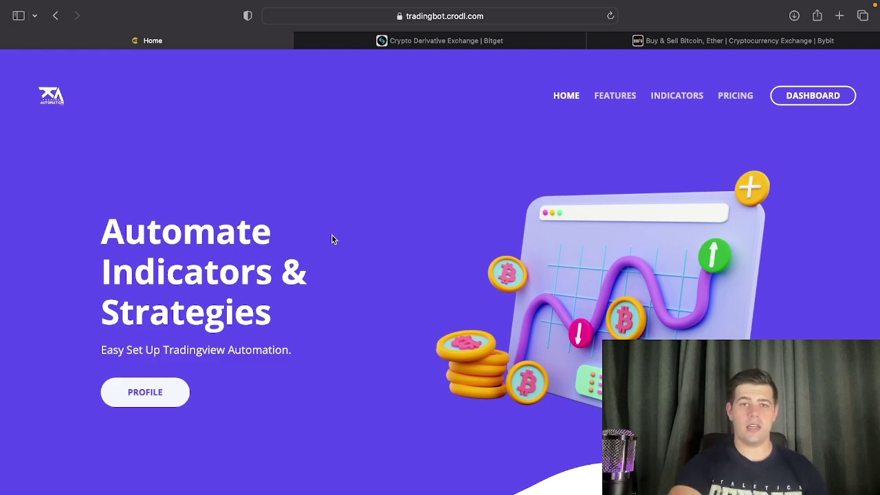
Switch from the Crodl Home tab to the 'Crypto Derivative Exchange | Bitget' tab.
{"action": "left_click", "coordinate": [379, 42]}
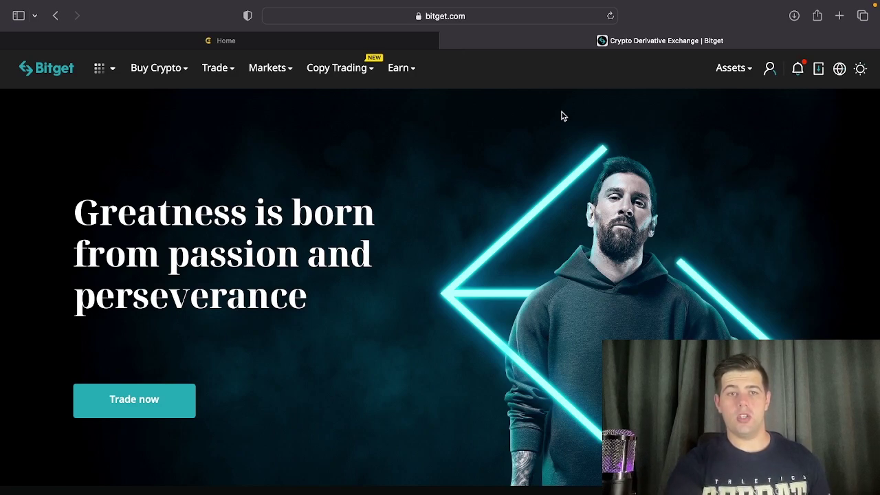
Return to the Crodl home page and jump to its Pricing Options Table of Basic, Active Trader and Smart Trader plans.
{"action": "left_click", "coordinate": [333, 46]}
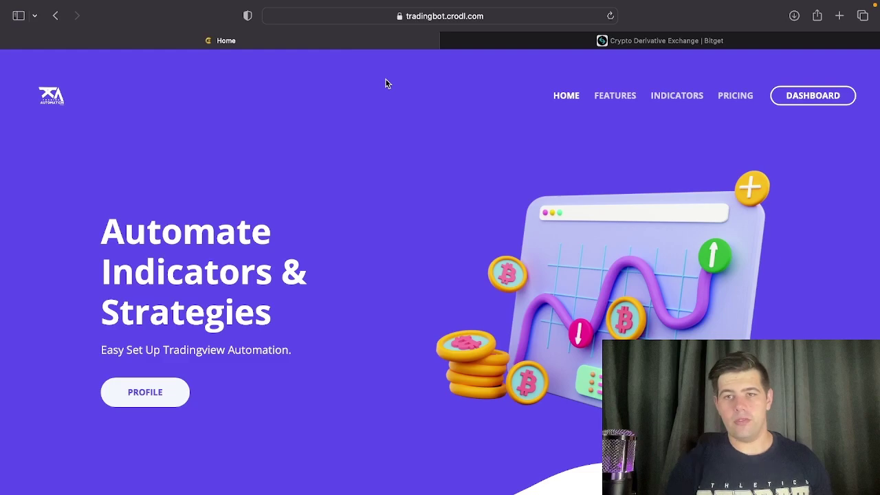
{"action": "scroll", "coordinate": [426, 177], "scroll_direction": "down", "scroll_amount": 10}
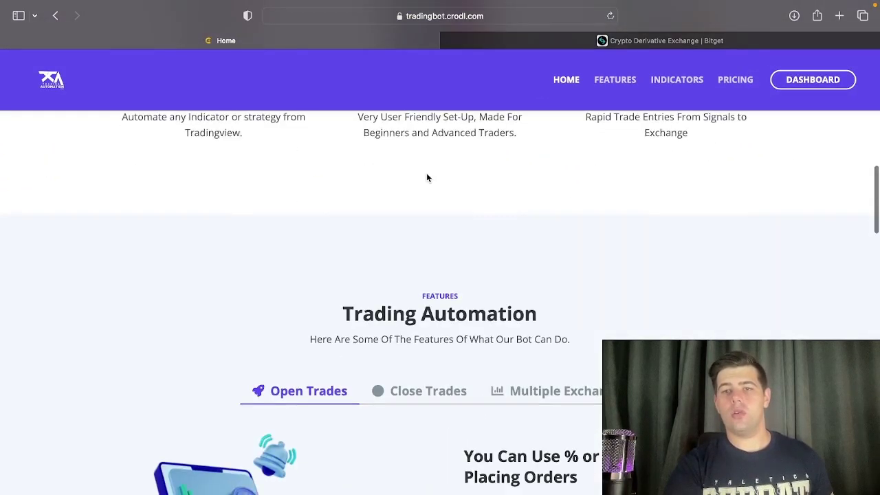
{"action": "left_click", "coordinate": [737, 80]}
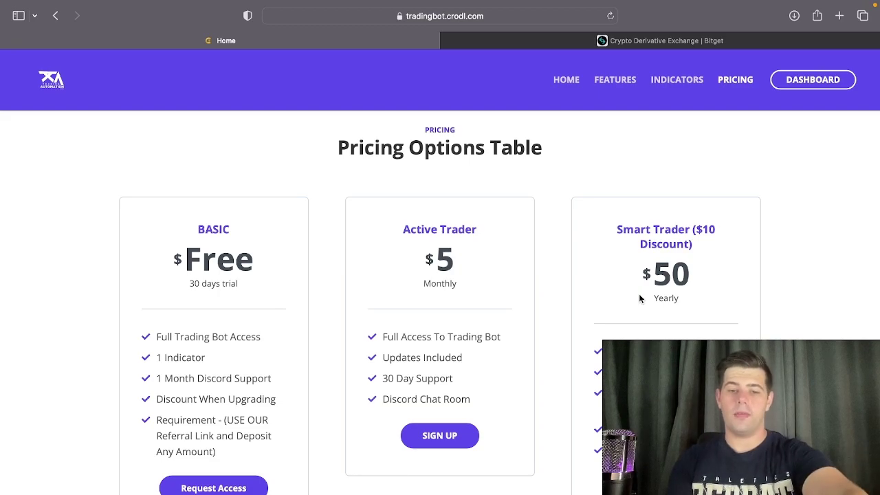
{"action": "key", "text": "ctrl+Left"}
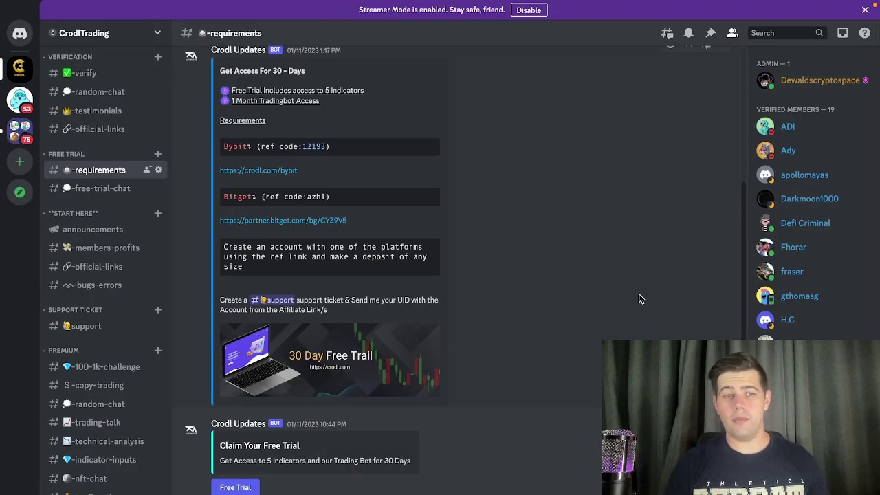
Open the Free Trial form in #requirements, which asks for Bybit and Bitget UIDs, then cancel it.
{"action": "scroll", "coordinate": [619, 244], "scroll_direction": "up", "scroll_amount": 1}
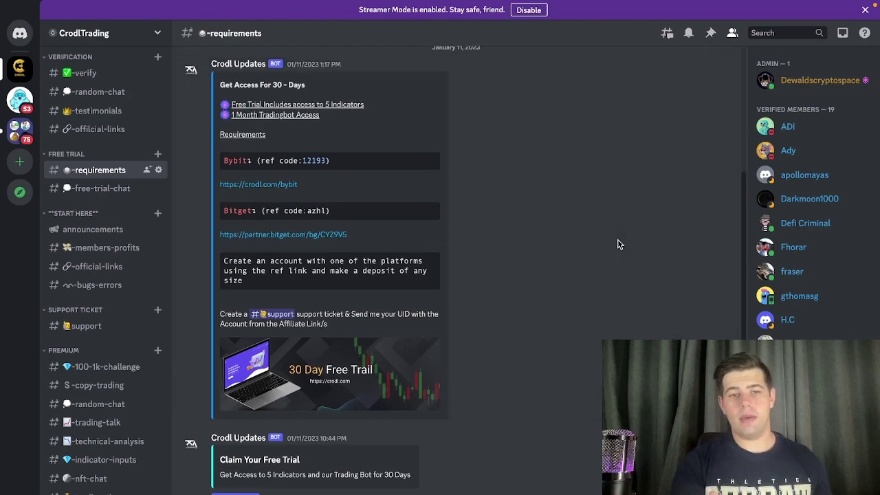
{"action": "scroll", "coordinate": [361, 424], "scroll_direction": "down", "scroll_amount": 1}
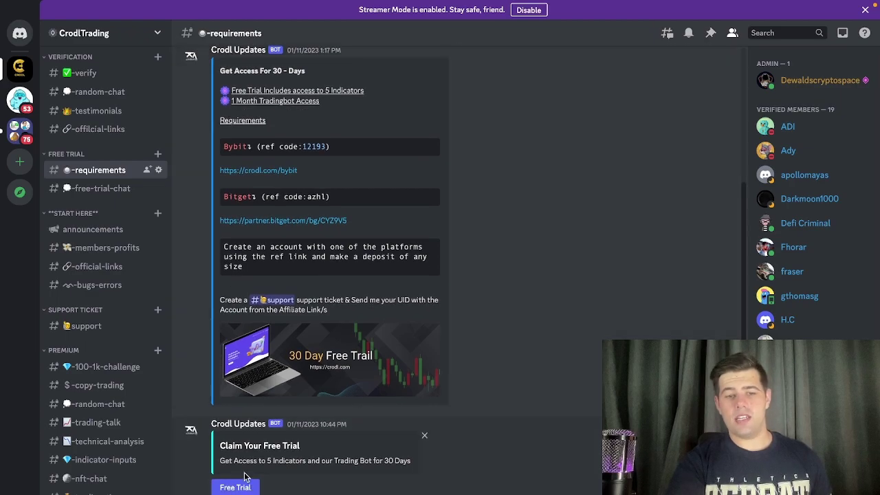
{"action": "left_click", "coordinate": [238, 490]}
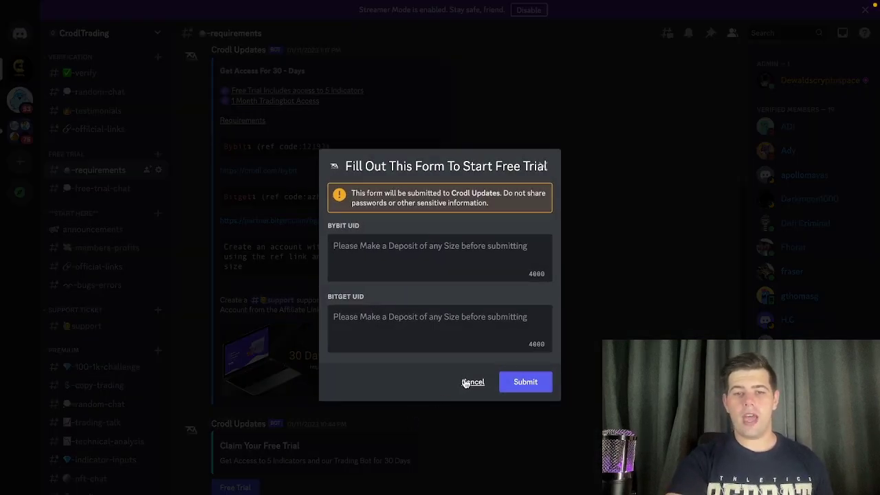
{"action": "left_click", "coordinate": [463, 383]}
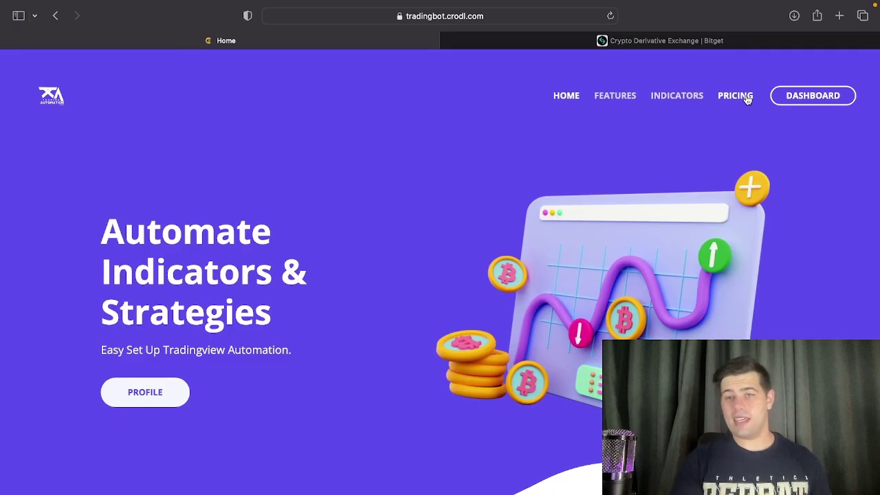
Open the Crodl dashboard and review its 16 webhooks and Exchange and TradingView response logs.
{"action": "left_click", "coordinate": [821, 106]}
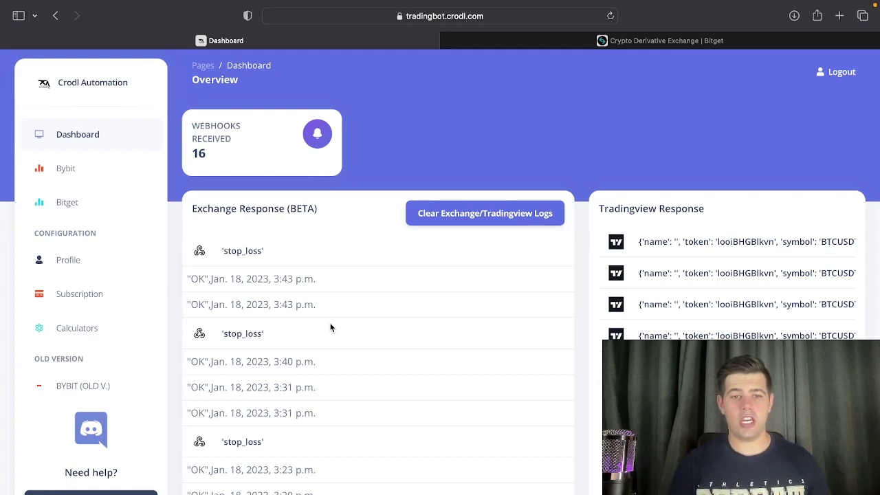
{"action": "scroll", "coordinate": [327, 329], "scroll_direction": "down", "scroll_amount": 1}
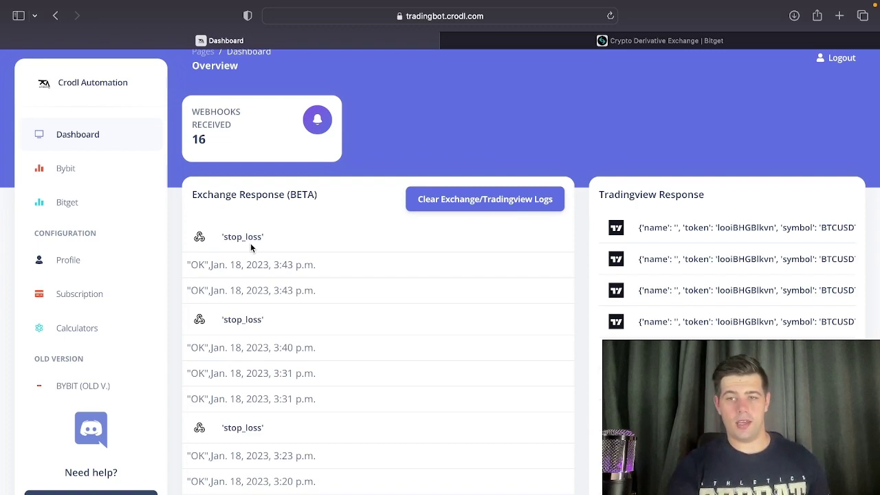
{"action": "scroll", "coordinate": [689, 335], "scroll_direction": "down", "scroll_amount": 3}
{"action": "scroll", "coordinate": [693, 336], "scroll_direction": "up", "scroll_amount": 4}
{"action": "scroll", "coordinate": [694, 337], "scroll_direction": "down", "scroll_amount": 1}
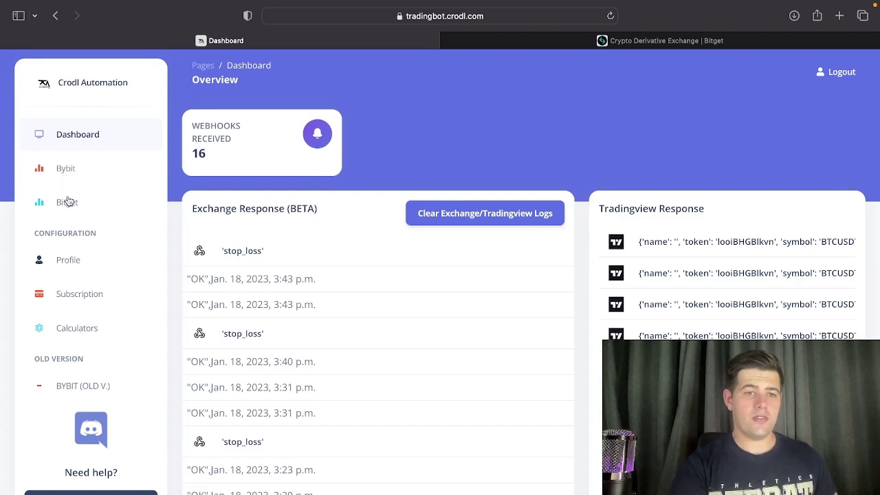
Open Crodl's Bitget automation page and its Set Bitget API Keys settings.
{"action": "left_click", "coordinate": [67, 203]}
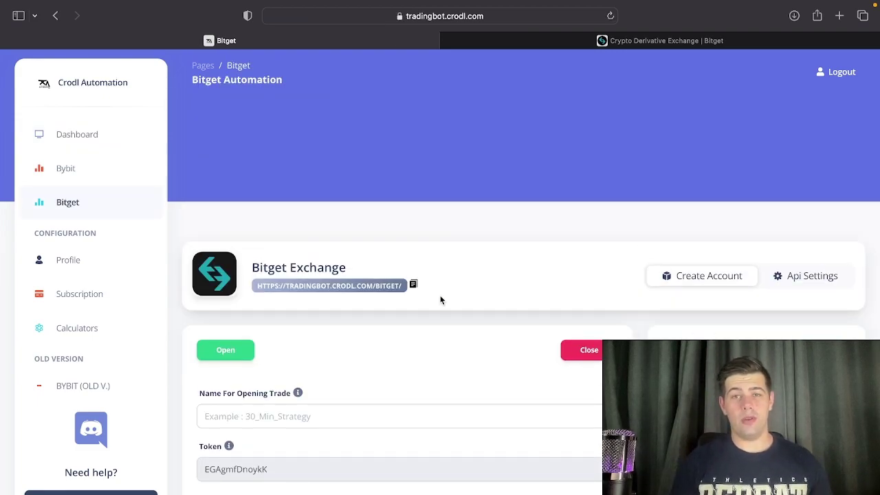
{"action": "left_click", "coordinate": [790, 283]}
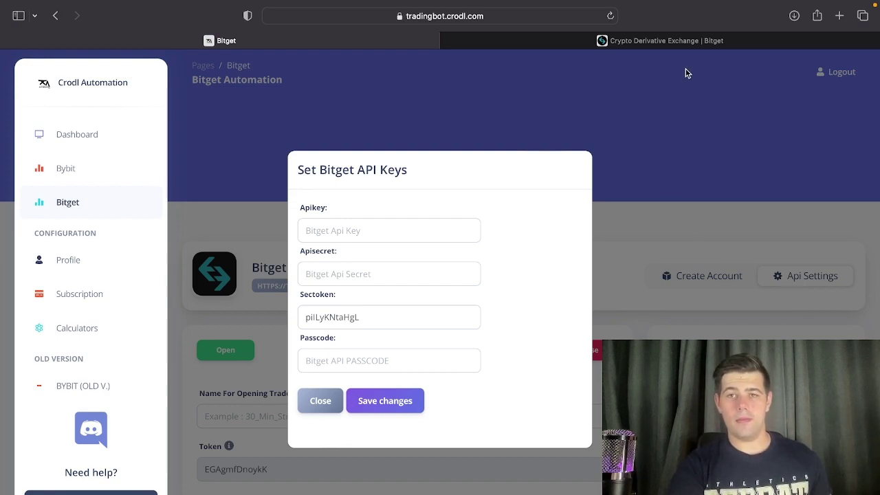
{"action": "left_click", "coordinate": [673, 42]}
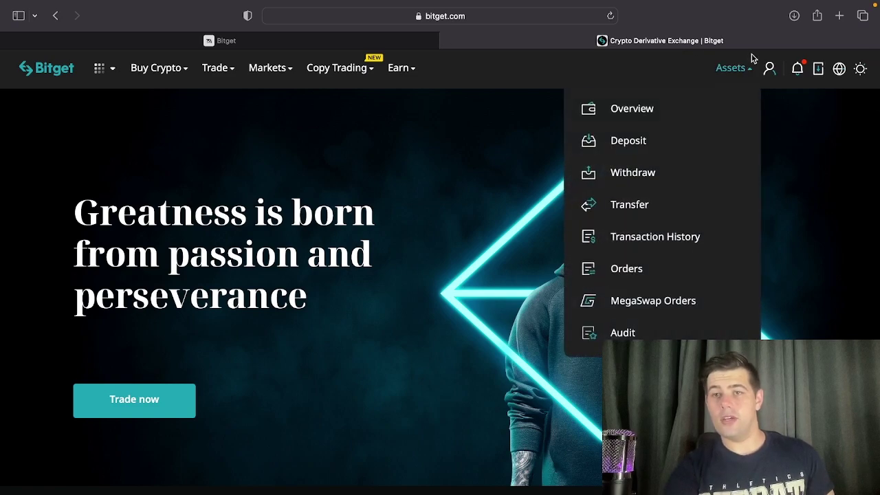
Open Bitget API Management and start a new API key with the note 'testbot'.
{"action": "mouse_move", "coordinate": [768, 69]}
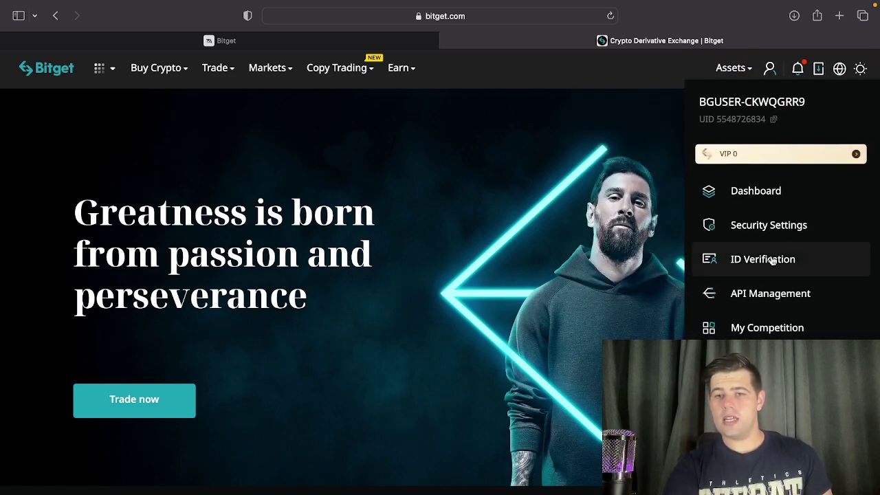
{"action": "left_click", "coordinate": [757, 296]}
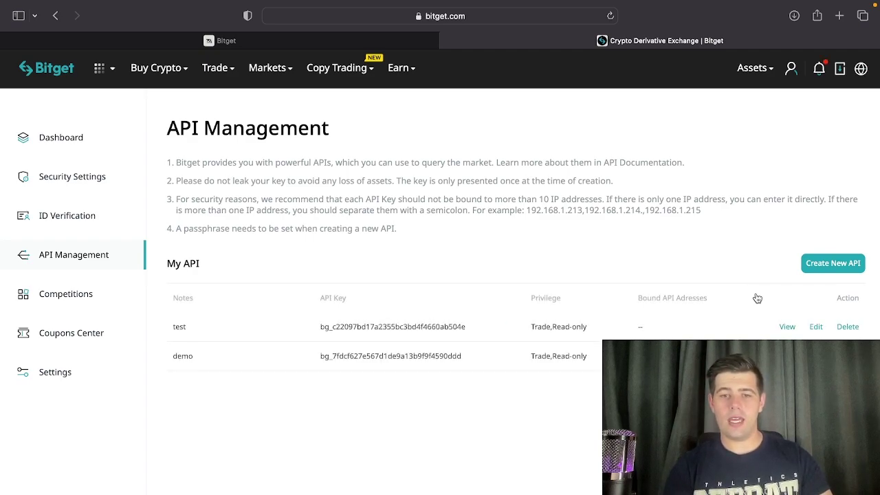
{"action": "left_click", "coordinate": [820, 270]}
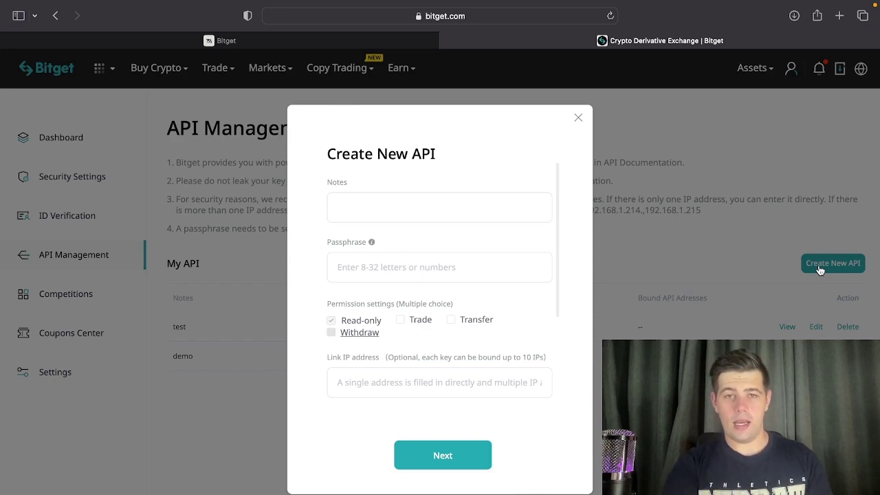
{"action": "left_click", "coordinate": [467, 205]}
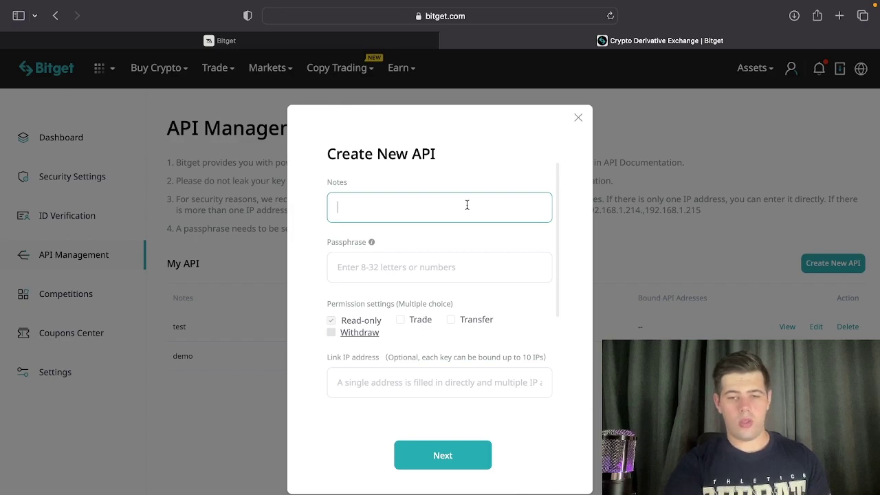
{"action": "type", "text": "te"}
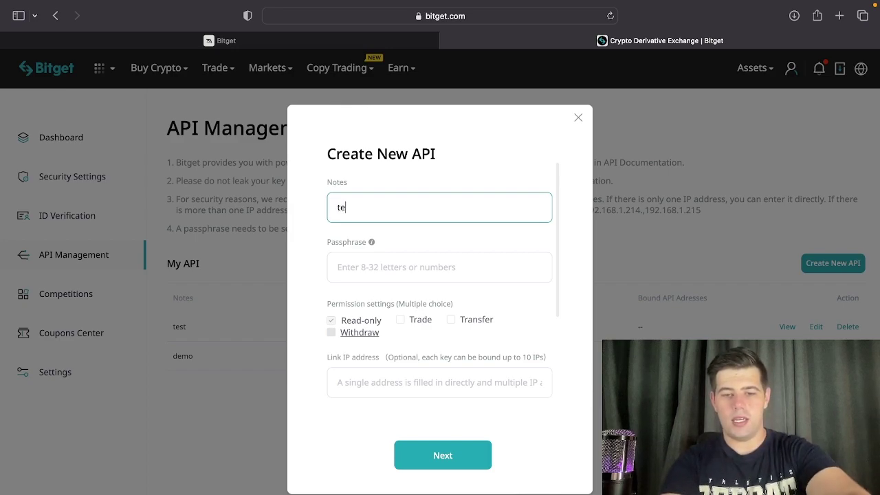
{"action": "type", "text": "stbot"}
Enter a passphrase, grant Trade permission, request the email verification code and create the key.
{"action": "mouse_move", "coordinate": [371, 242]}
{"action": "left_click", "coordinate": [451, 279]}
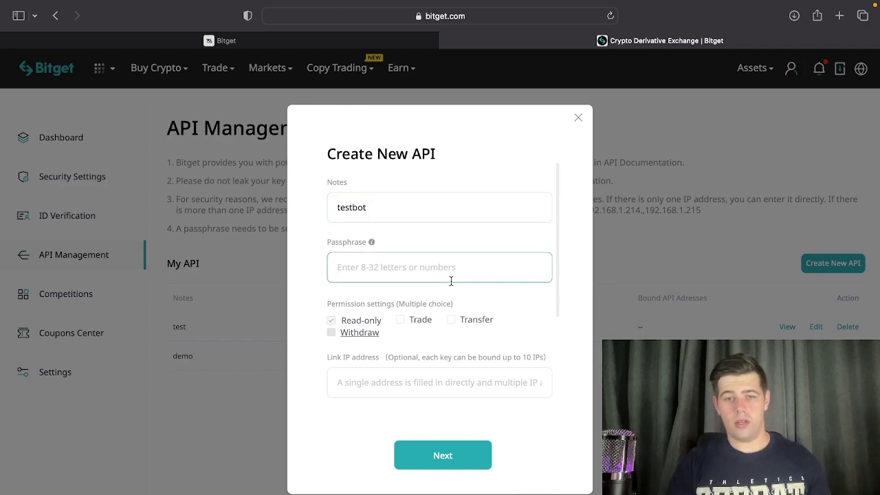
{"action": "type", "text": "12345678"}
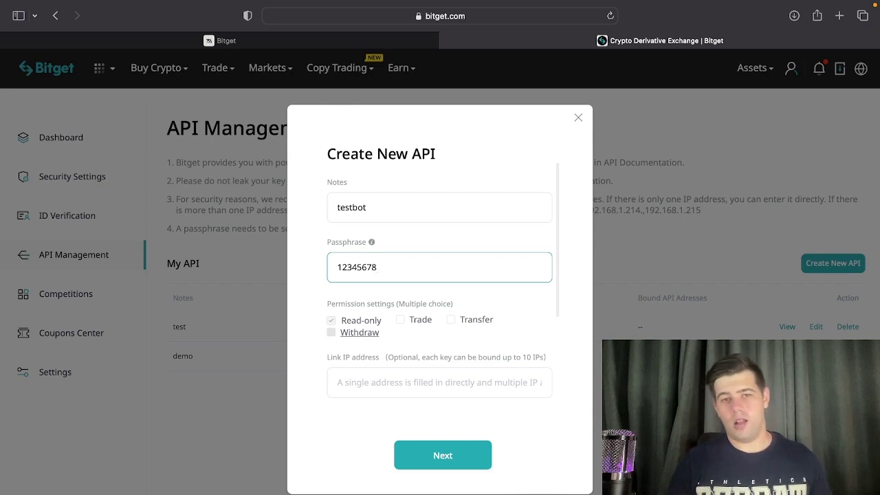
{"action": "scroll", "coordinate": [479, 347], "scroll_direction": "down", "scroll_amount": 1}
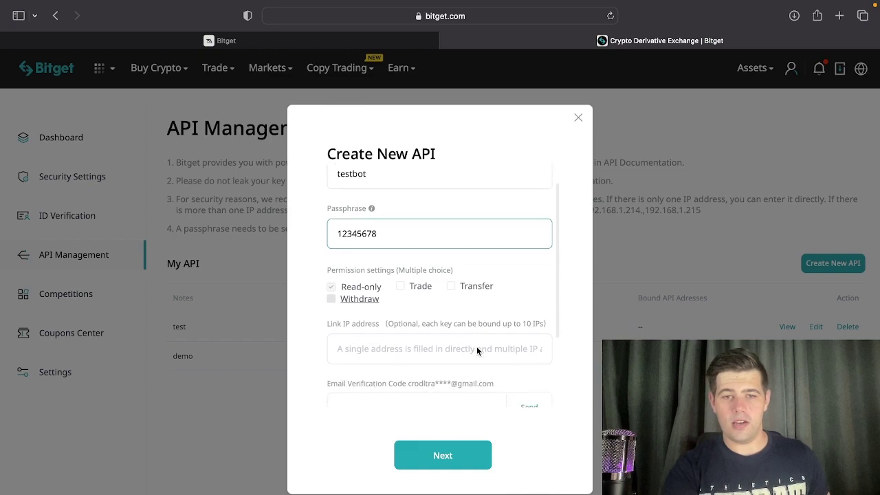
{"action": "left_click", "coordinate": [400, 286]}
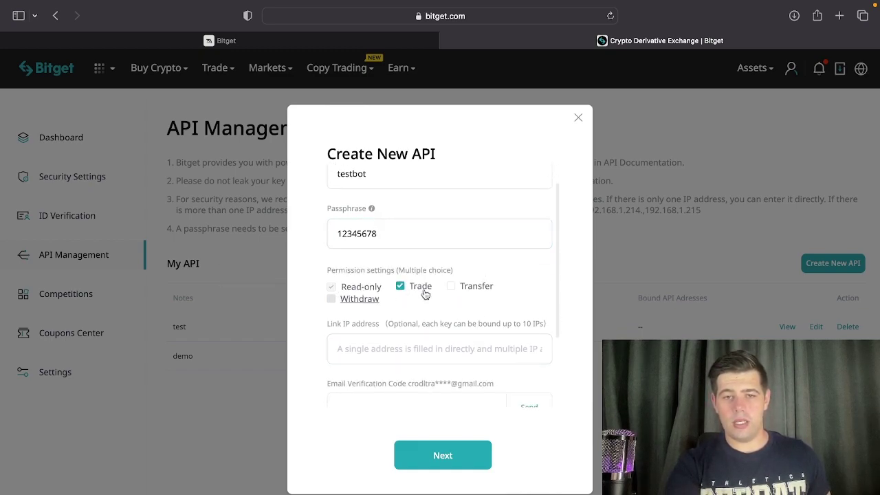
{"action": "scroll", "coordinate": [431, 304], "scroll_direction": "down", "scroll_amount": 3}
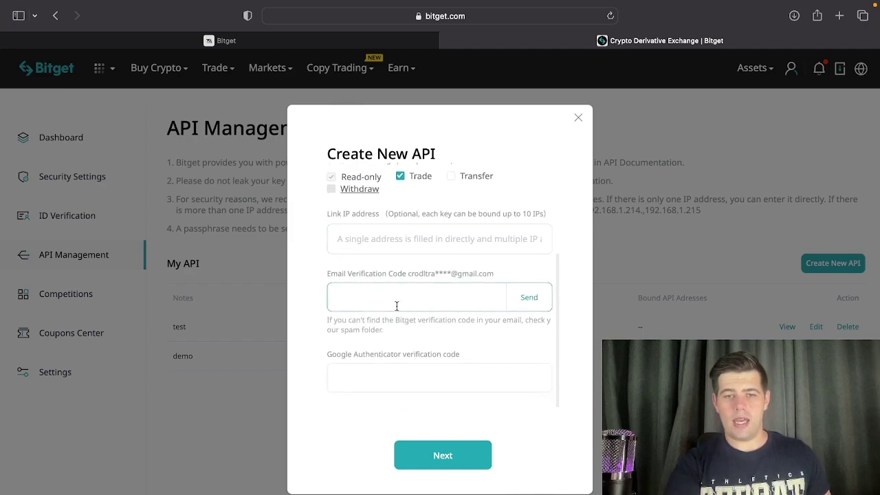
{"action": "left_click", "coordinate": [525, 303]}
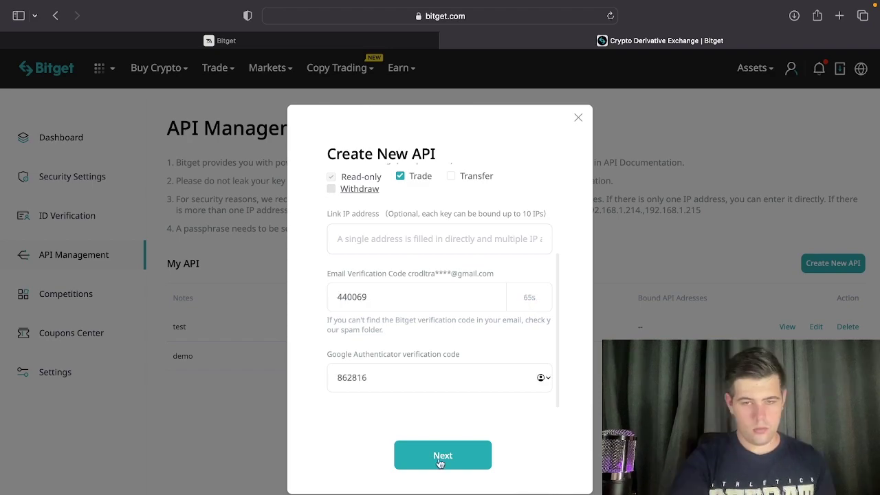
{"action": "left_click", "coordinate": [438, 458]}
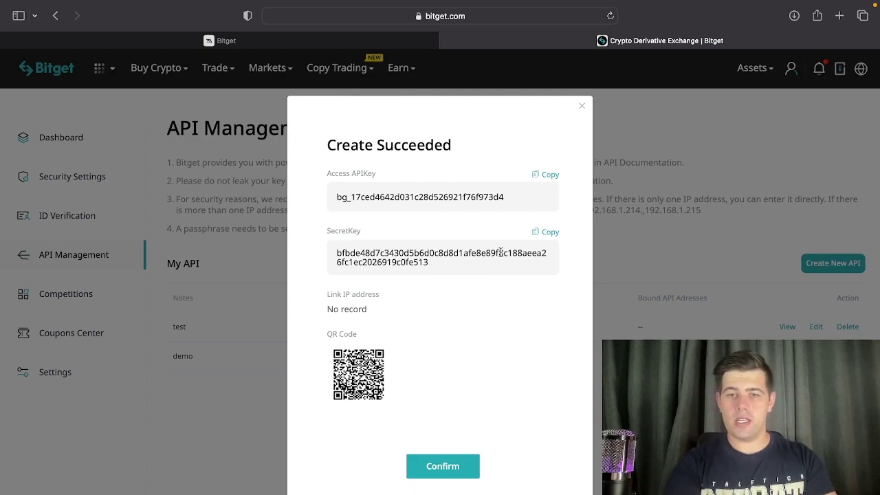
Copy the new Bitget access key into Crodl's Apikey field.
{"action": "left_click", "coordinate": [547, 177]}
{"action": "left_click", "coordinate": [255, 41]}
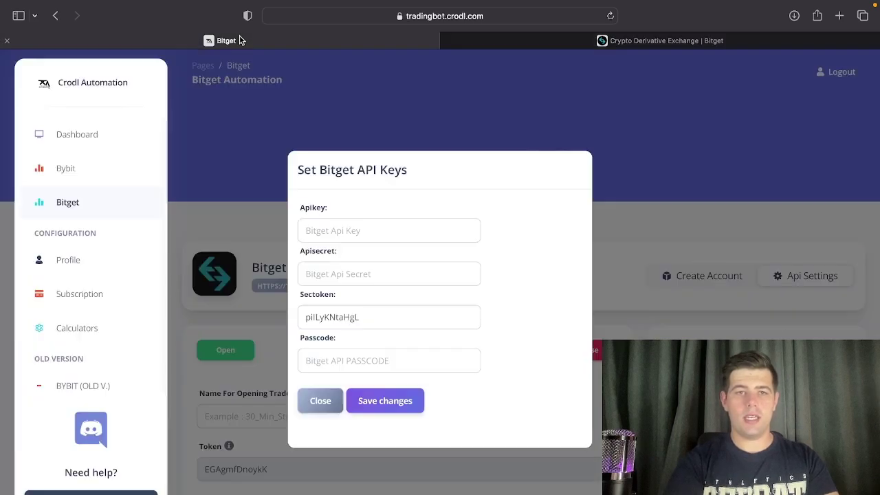
{"action": "left_click", "coordinate": [337, 230]}
{"action": "key", "text": "super+v"}
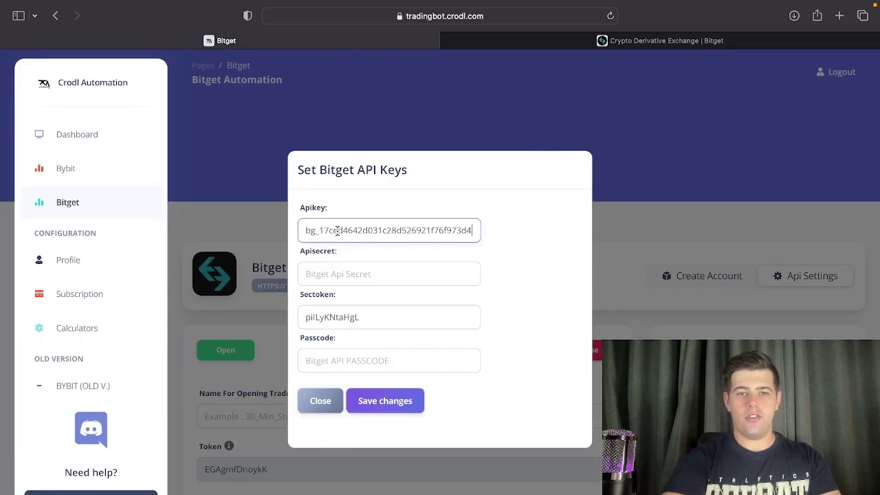
Copy the secret key into Apisecret, enter the passcode, and save the Bitget API keys.
{"action": "left_click", "coordinate": [603, 42]}
{"action": "left_click", "coordinate": [551, 233]}
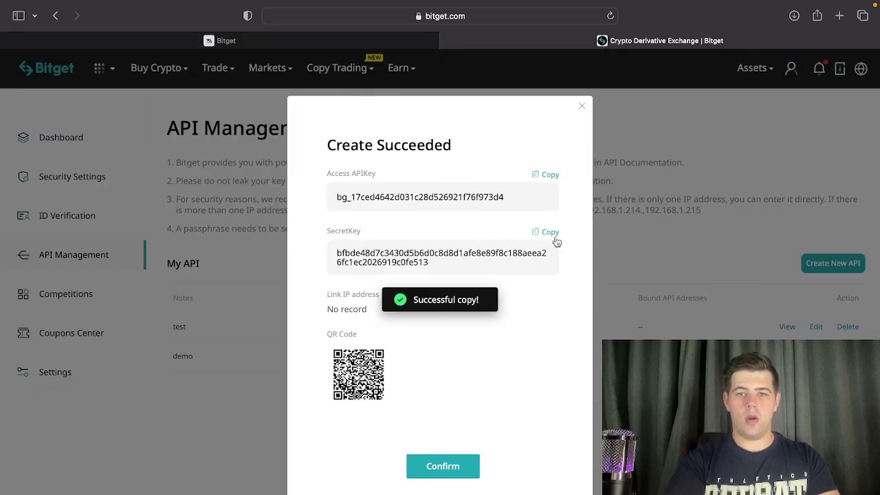
{"action": "left_click", "coordinate": [274, 40]}
{"action": "left_click", "coordinate": [339, 274]}
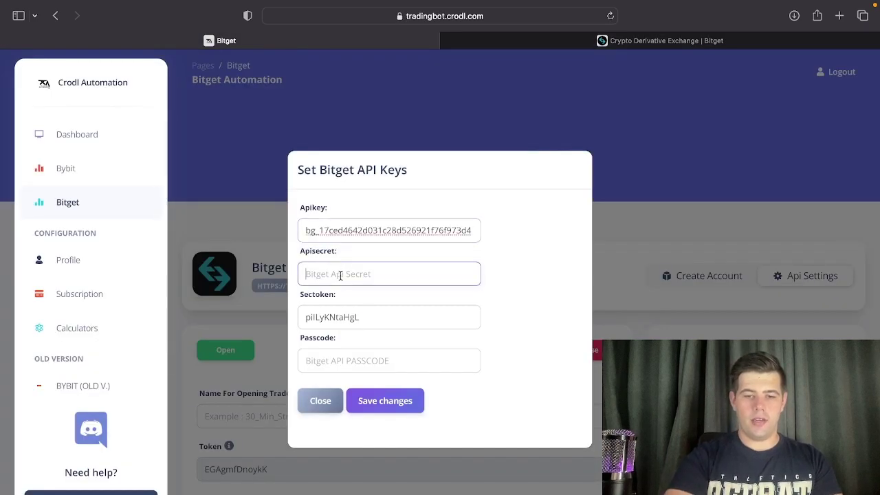
{"action": "key", "text": "super+v"}
{"action": "left_click", "coordinate": [348, 358]}
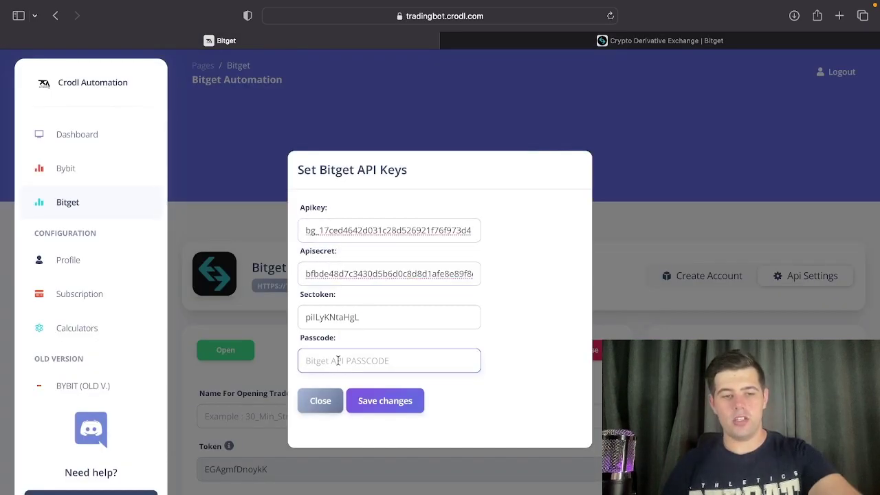
{"action": "type", "text": "12345678"}
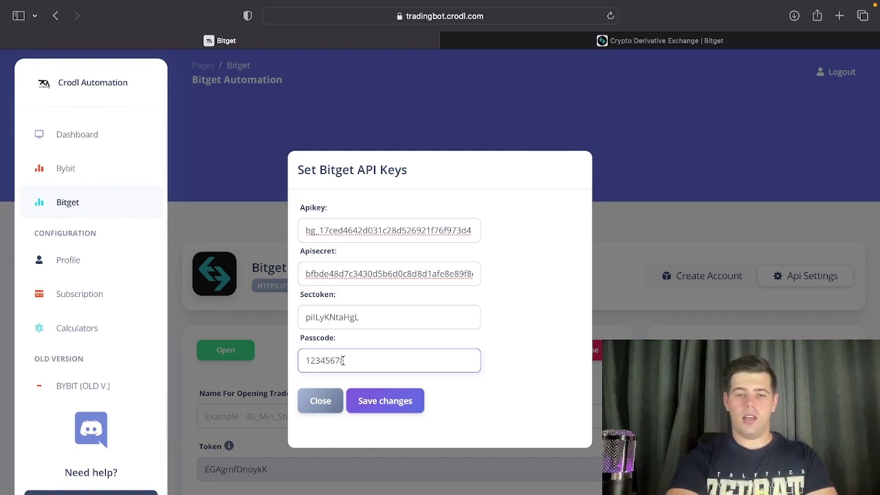
{"action": "left_click", "coordinate": [387, 401]}
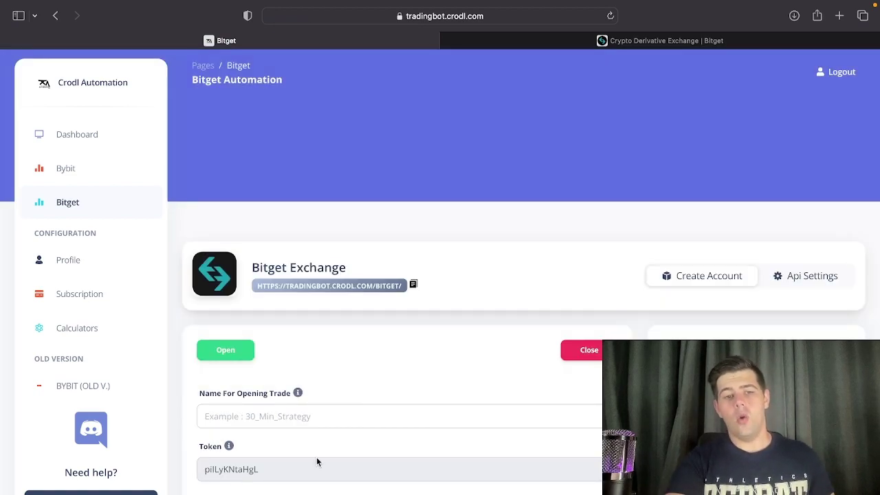
{"action": "scroll", "coordinate": [232, 468], "scroll_direction": "down", "scroll_amount": 2}
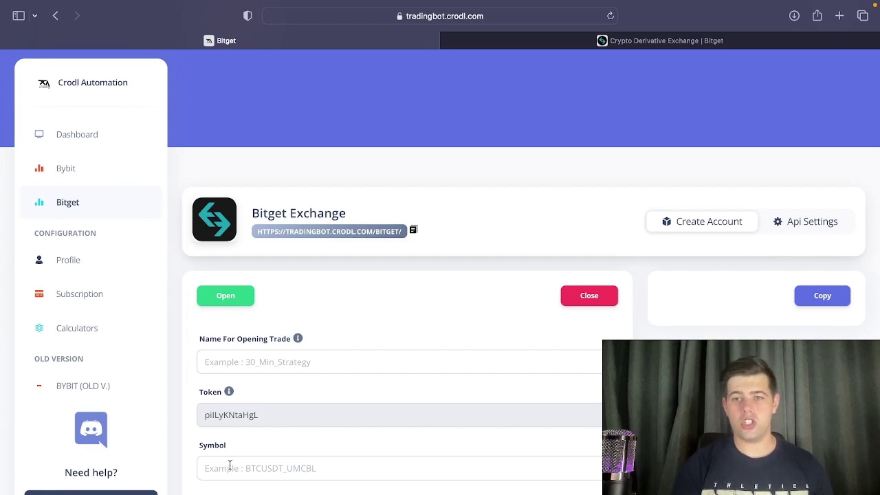
{"action": "scroll", "coordinate": [229, 466], "scroll_direction": "down", "scroll_amount": 10}
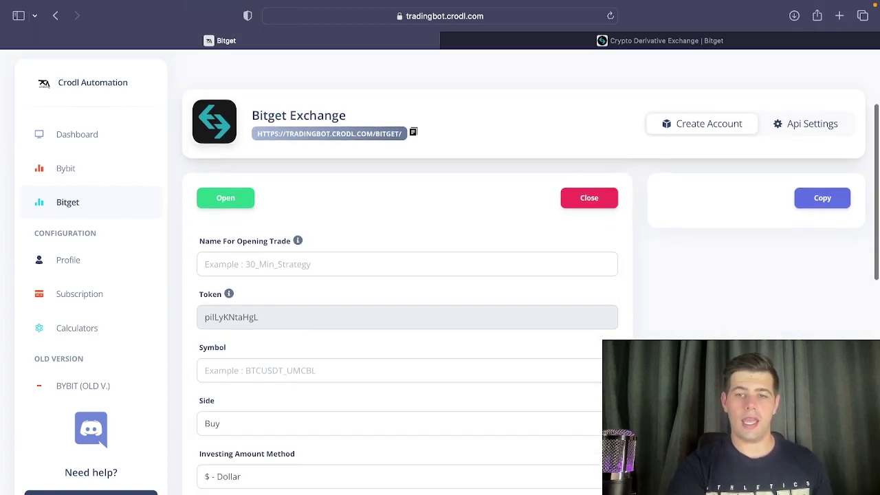
{"action": "scroll", "coordinate": [399, 275], "scroll_direction": "up", "scroll_amount": 10}
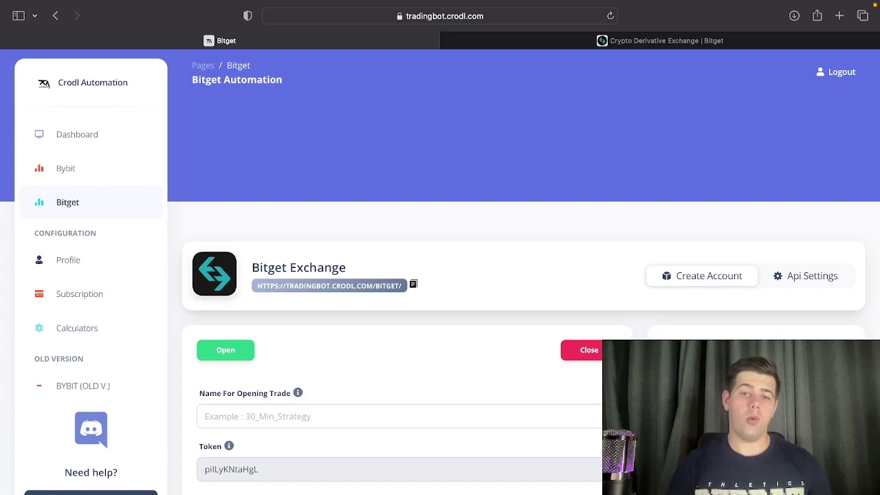
{"action": "scroll", "coordinate": [523, 310], "scroll_direction": "down", "scroll_amount": 2}
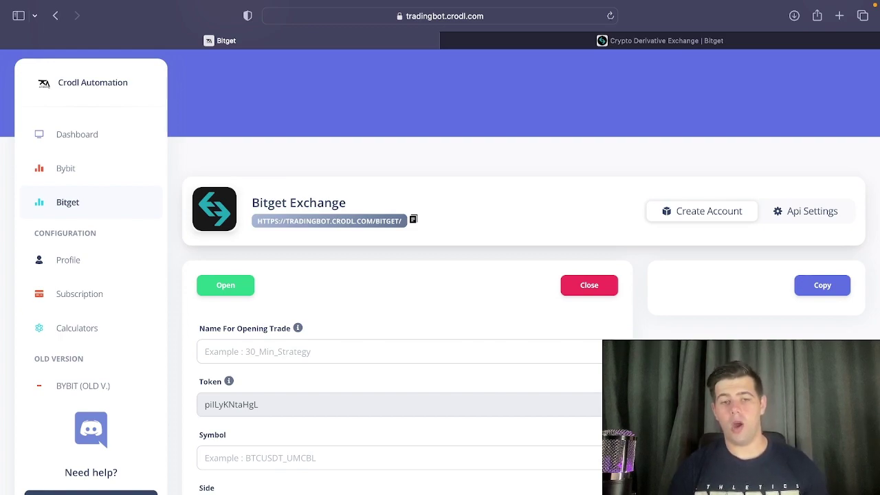
{"action": "scroll", "coordinate": [263, 427], "scroll_direction": "down", "scroll_amount": 1}
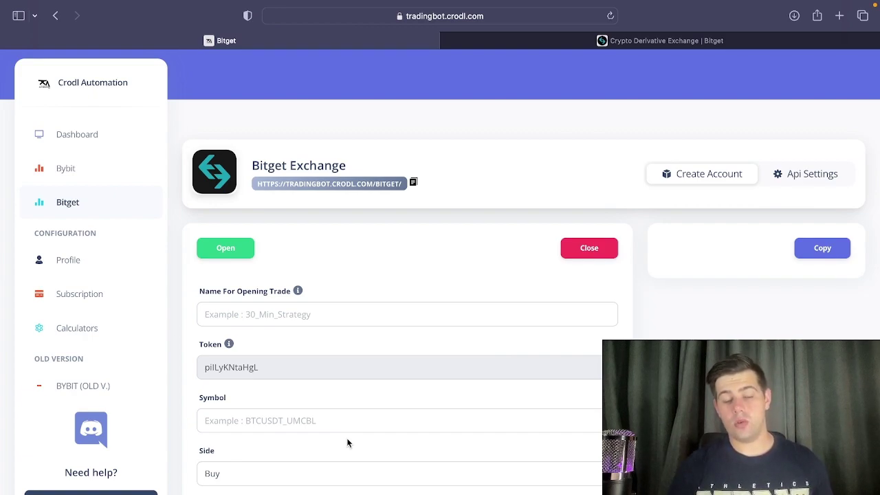
{"action": "scroll", "coordinate": [348, 442], "scroll_direction": "down", "scroll_amount": 10}
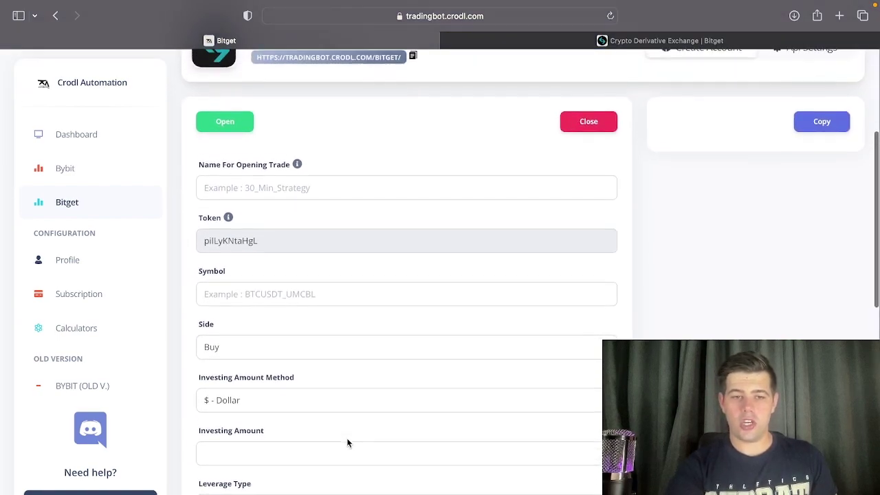
{"action": "scroll", "coordinate": [347, 443], "scroll_direction": "down", "scroll_amount": 4}
{"action": "scroll", "coordinate": [350, 442], "scroll_direction": "up", "scroll_amount": 15}
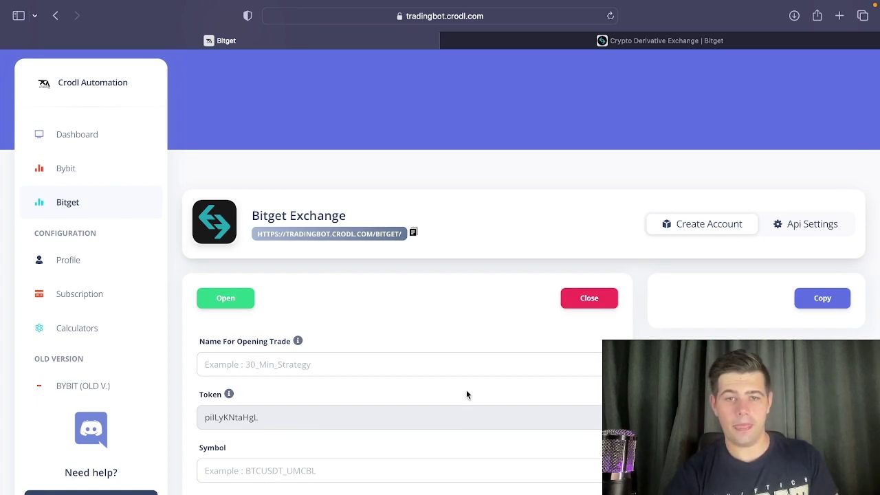
Close Bitget's Create Succeeded dialog and open the BTCUSDT USDT-M Futures trading page.
{"action": "left_click", "coordinate": [629, 39]}
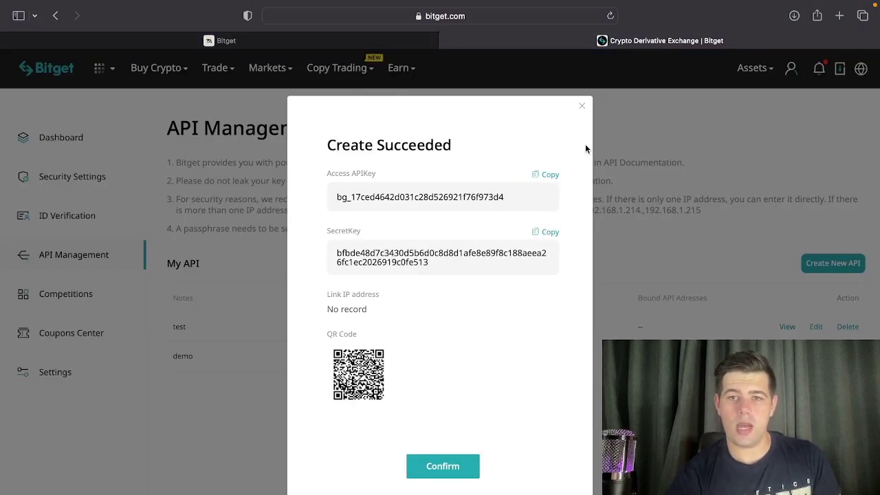
{"action": "left_click", "coordinate": [582, 113]}
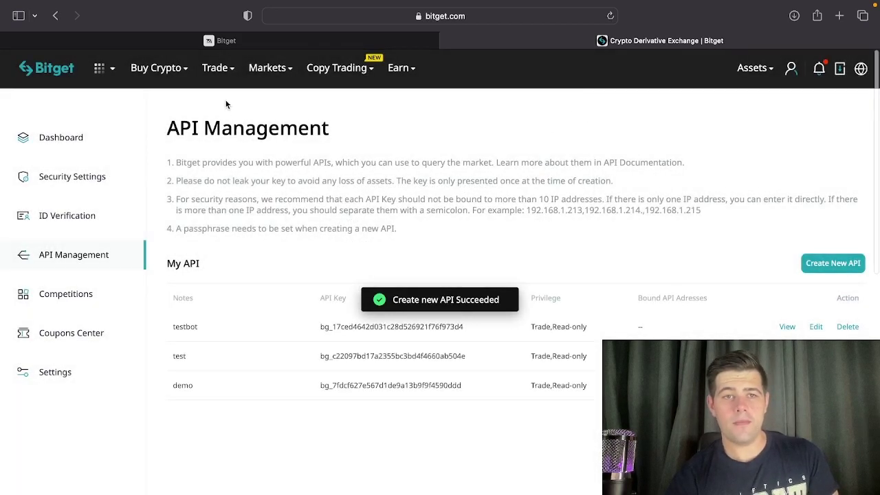
{"action": "mouse_move", "coordinate": [215, 74]}
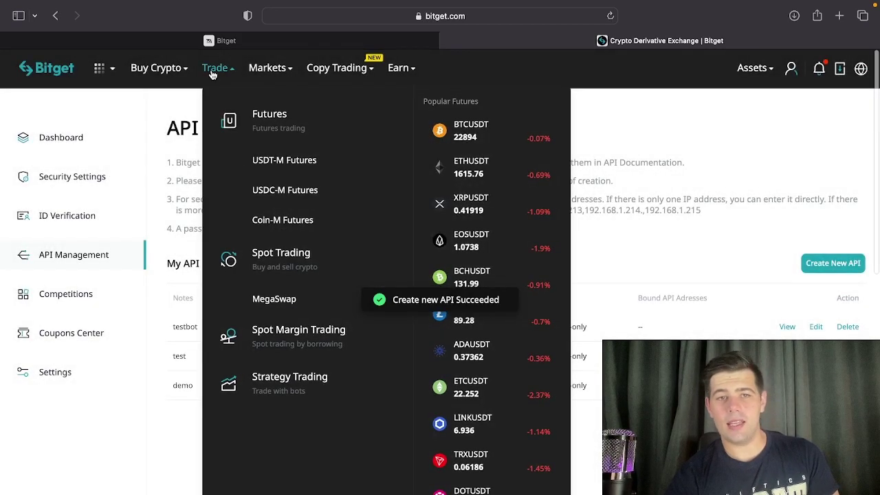
{"action": "left_click", "coordinate": [271, 168]}
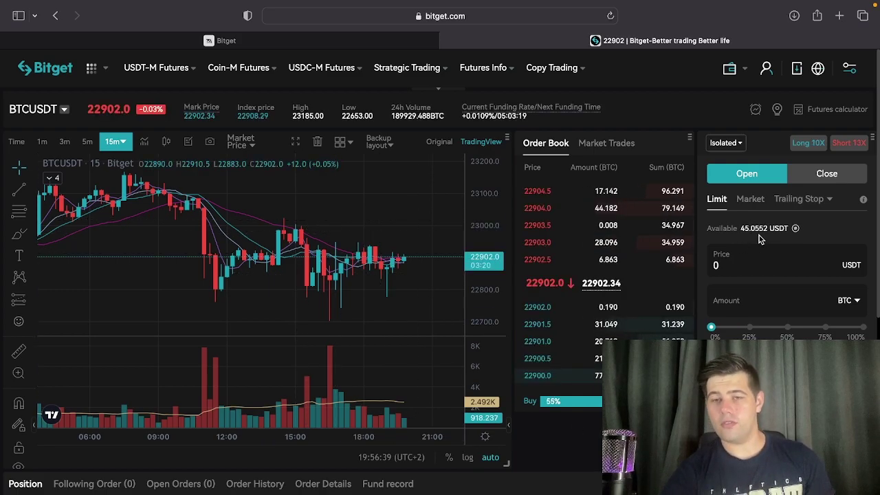
{"action": "scroll", "coordinate": [731, 296], "scroll_direction": "down", "scroll_amount": 1}
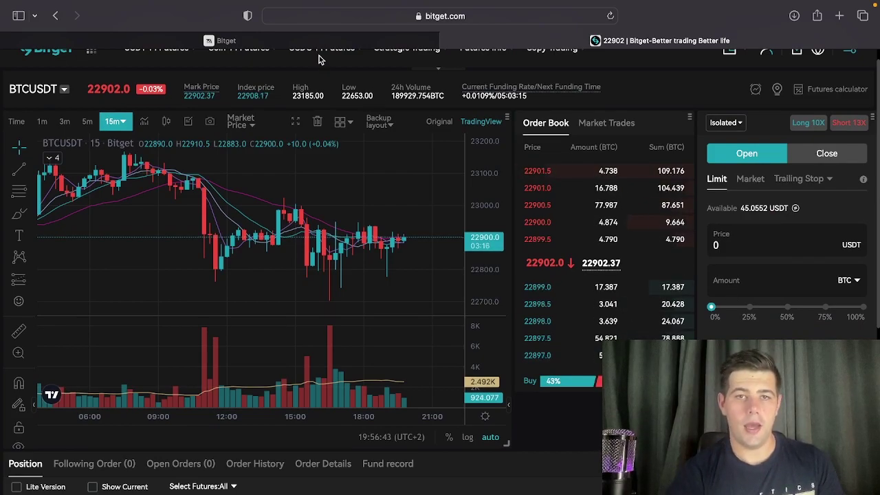
{"action": "mouse_move", "coordinate": [317, 50]}
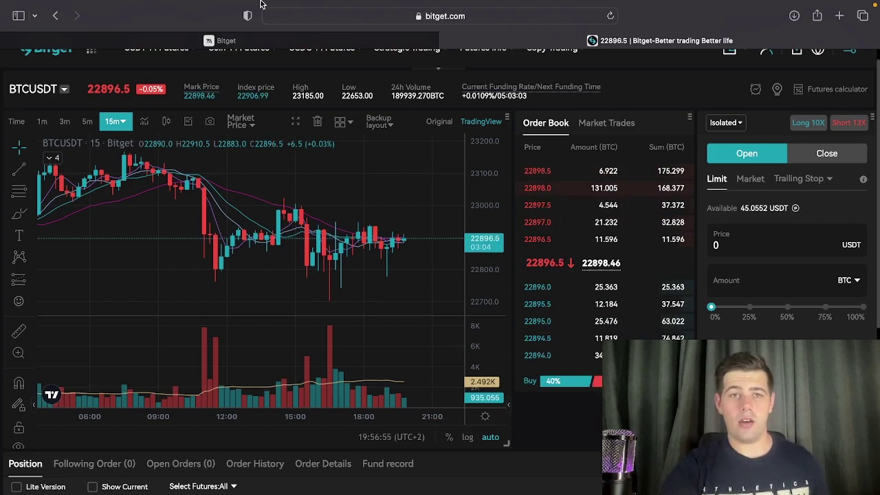
Enter BTCUSDT_UMCBL as the symbol in Crodl's Bitget trade form.
{"action": "left_click", "coordinate": [252, 41]}
{"action": "scroll", "coordinate": [296, 310], "scroll_direction": "down", "scroll_amount": 3}
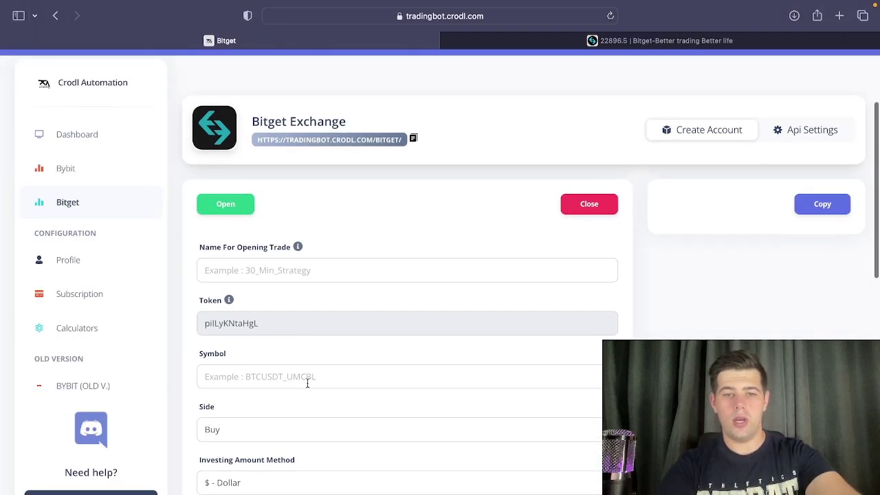
{"action": "left_click", "coordinate": [334, 376]}
{"action": "type", "text": "BTCUSDT_UMCBL"}
{"action": "scroll", "coordinate": [326, 432], "scroll_direction": "down", "scroll_amount": 1}
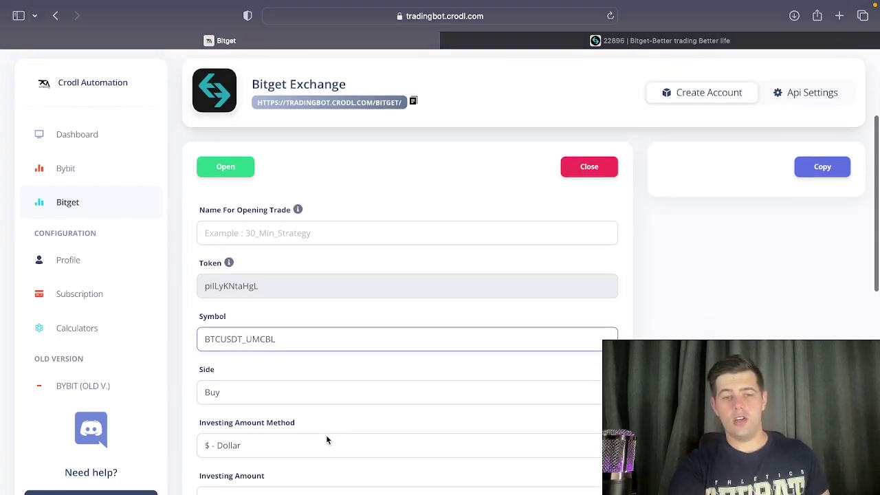
{"action": "scroll", "coordinate": [325, 434], "scroll_direction": "down", "scroll_amount": 3}
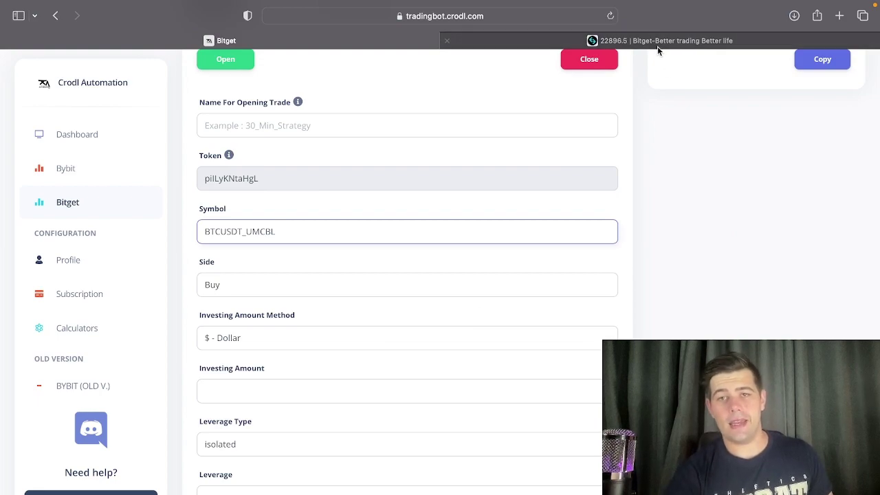
Set the investing amount to 20, keeping $ - Dollar as the method.
{"action": "left_click", "coordinate": [658, 46]}
{"action": "left_click", "coordinate": [227, 41]}
{"action": "scroll", "coordinate": [314, 309], "scroll_direction": "down", "scroll_amount": 1}
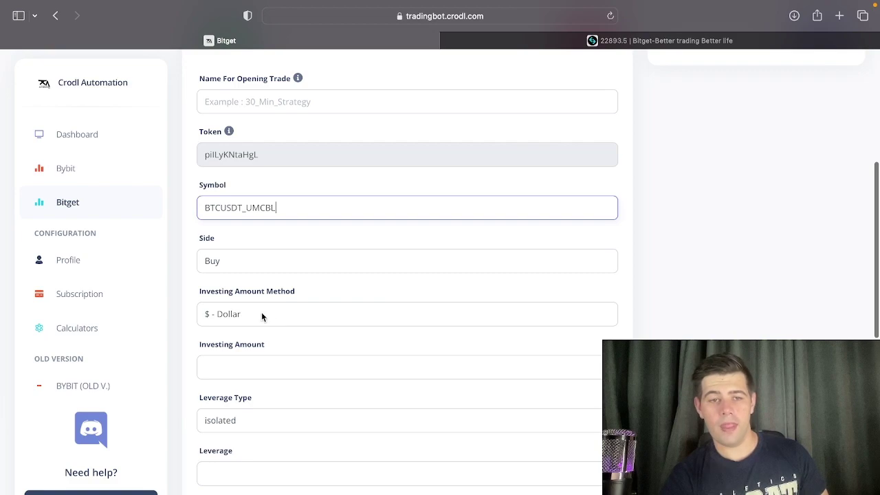
{"action": "scroll", "coordinate": [256, 369], "scroll_direction": "down", "scroll_amount": 1}
{"action": "left_click", "coordinate": [253, 357]}
{"action": "type", "text": "20"}
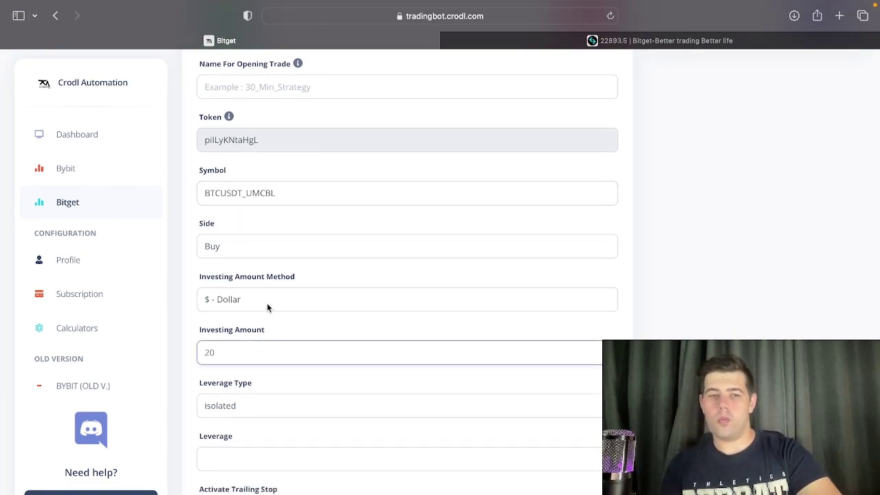
{"action": "left_click", "coordinate": [269, 294]}
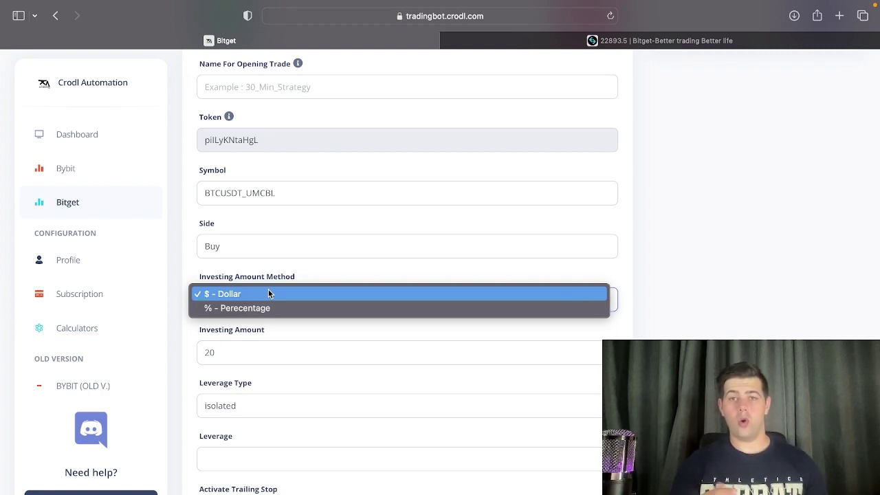
{"action": "left_click", "coordinate": [535, 47]}
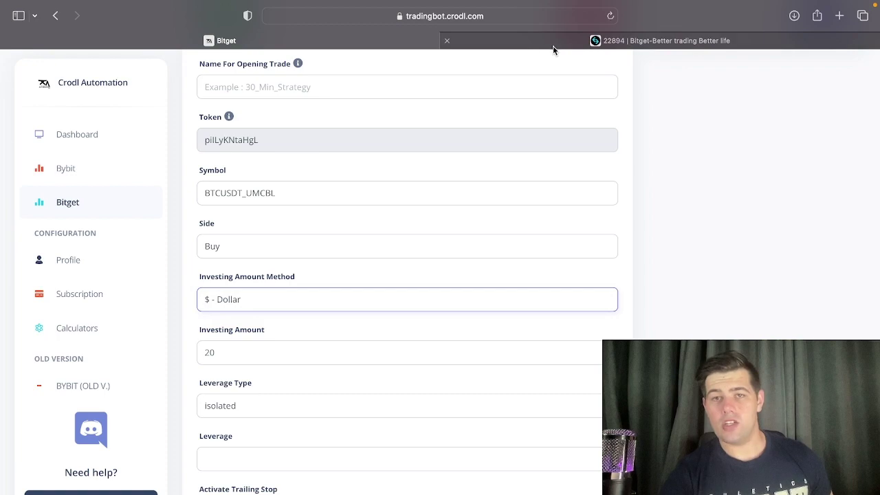
{"action": "left_click", "coordinate": [552, 45]}
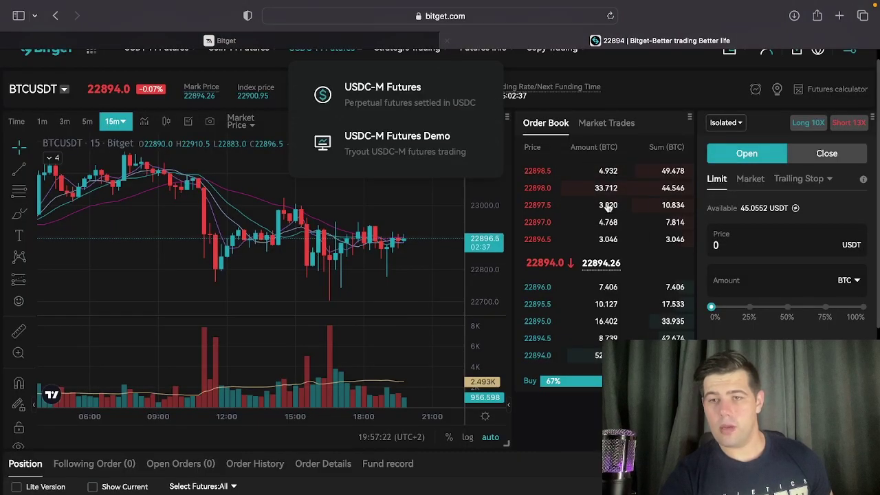
{"action": "left_click", "coordinate": [321, 41]}
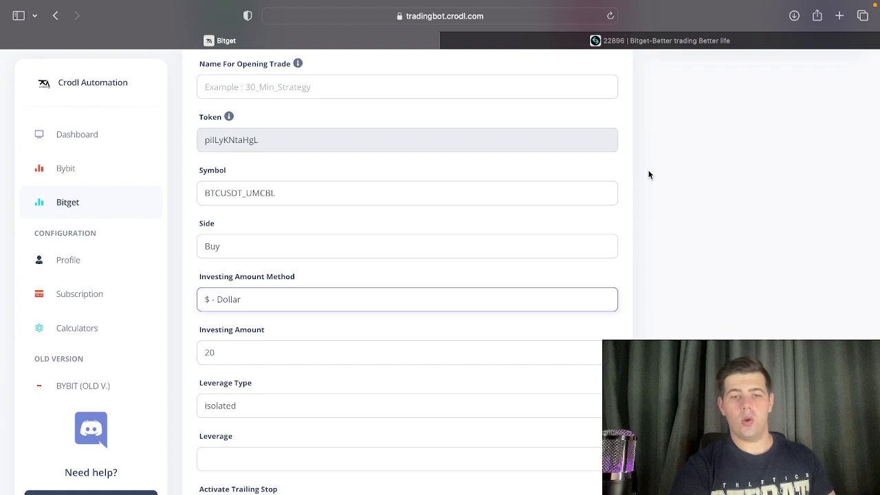
Keep the leverage type isolated and enter a leverage of 10.
{"action": "scroll", "coordinate": [245, 386], "scroll_direction": "down", "scroll_amount": 3}
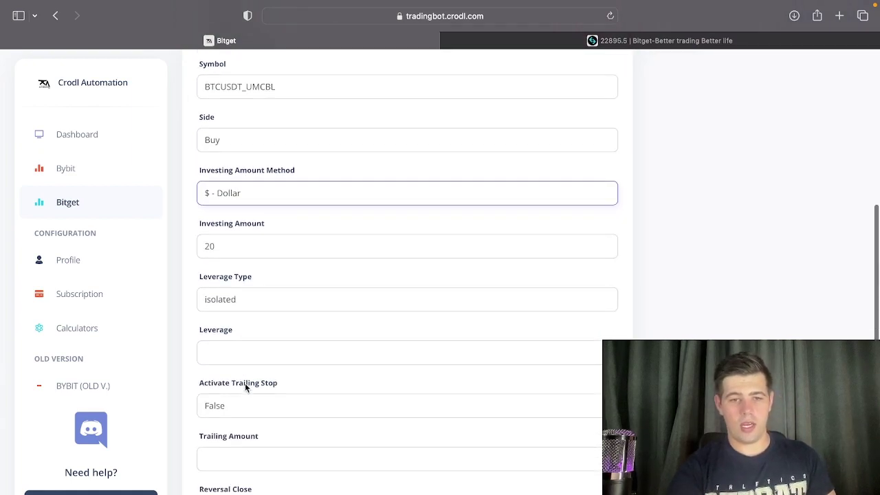
{"action": "left_click", "coordinate": [239, 354]}
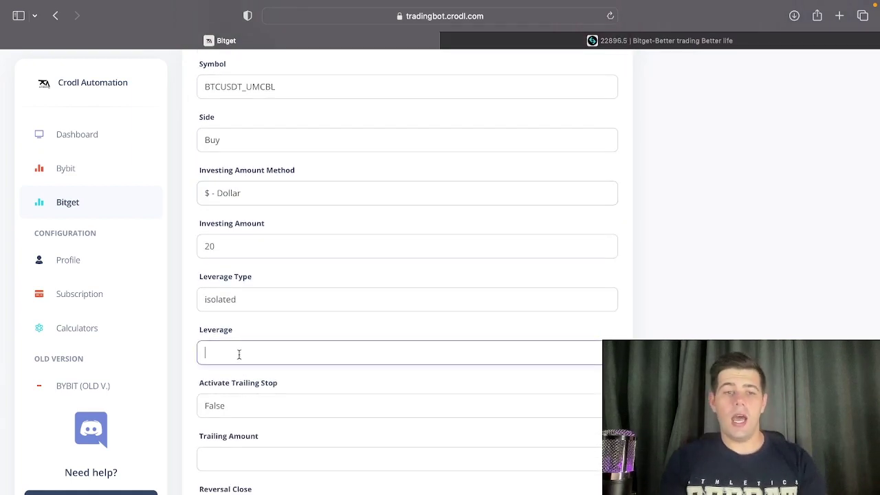
{"action": "left_click", "coordinate": [236, 301]}
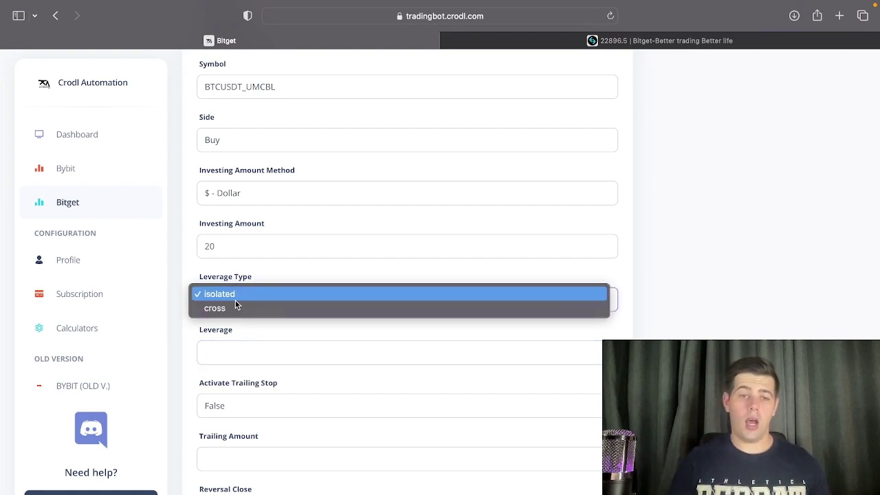
{"action": "left_click", "coordinate": [231, 357]}
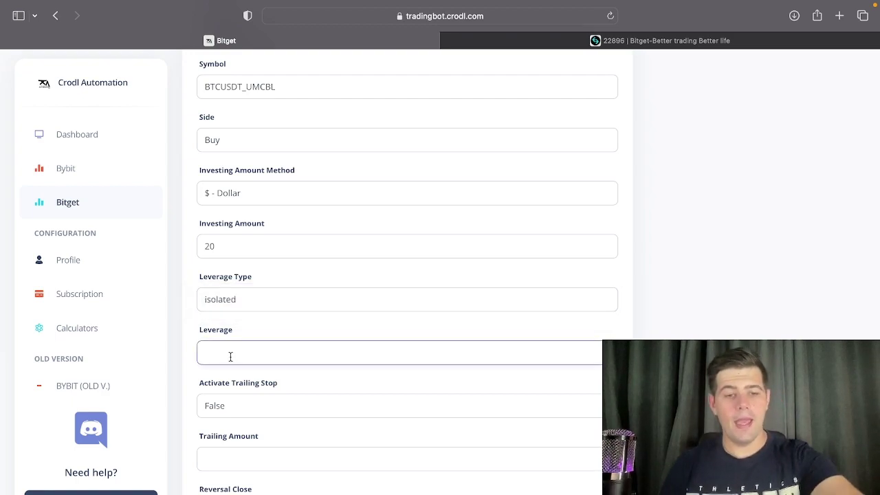
{"action": "type", "text": "10"}
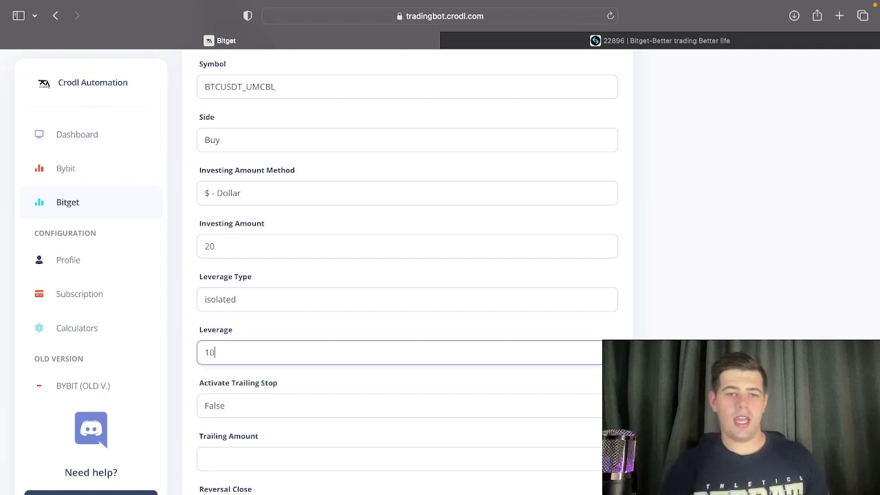
{"action": "scroll", "coordinate": [231, 382], "scroll_direction": "down", "scroll_amount": 4}
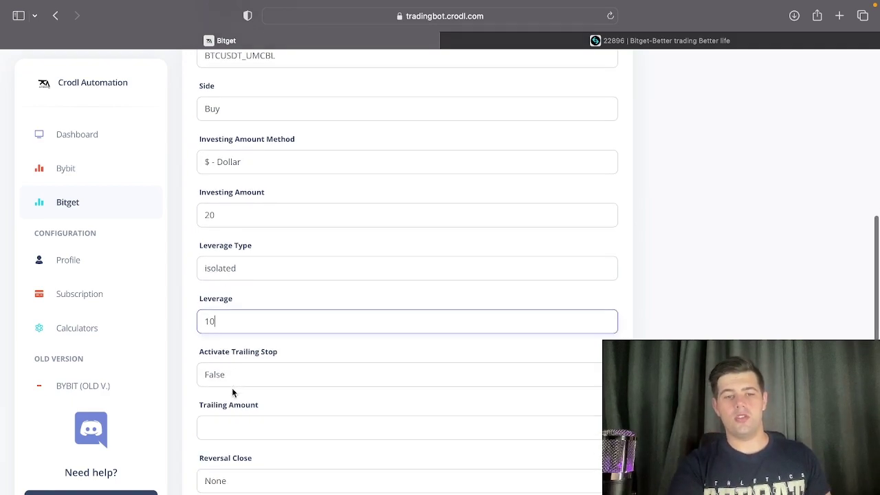
{"action": "scroll", "coordinate": [250, 415], "scroll_direction": "down", "scroll_amount": 1}
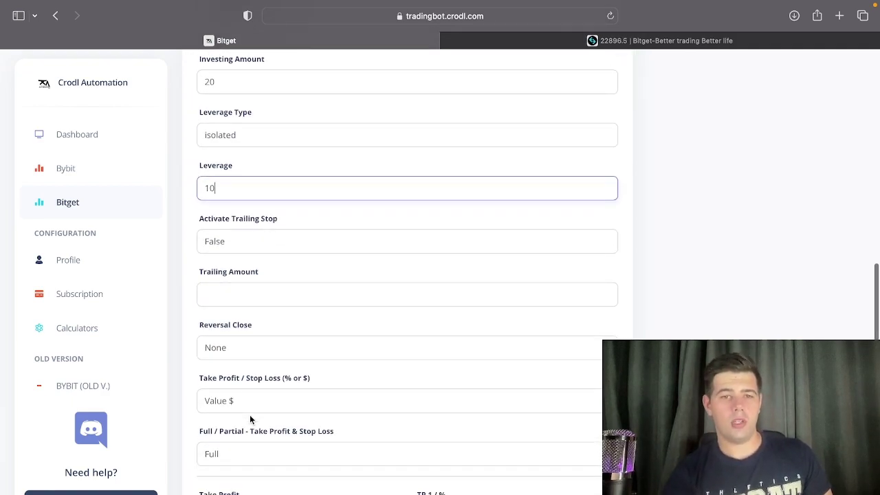
{"action": "scroll", "coordinate": [250, 414], "scroll_direction": "down", "scroll_amount": 1}
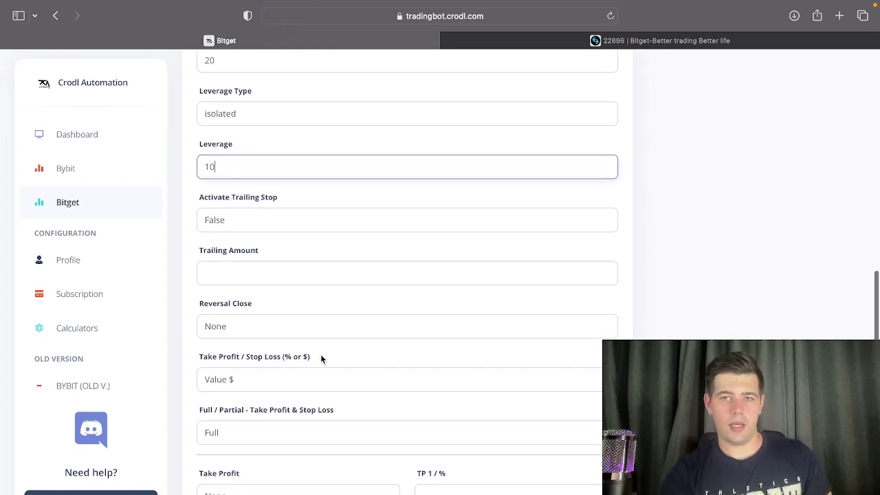
{"action": "scroll", "coordinate": [322, 358], "scroll_direction": "down", "scroll_amount": 2}
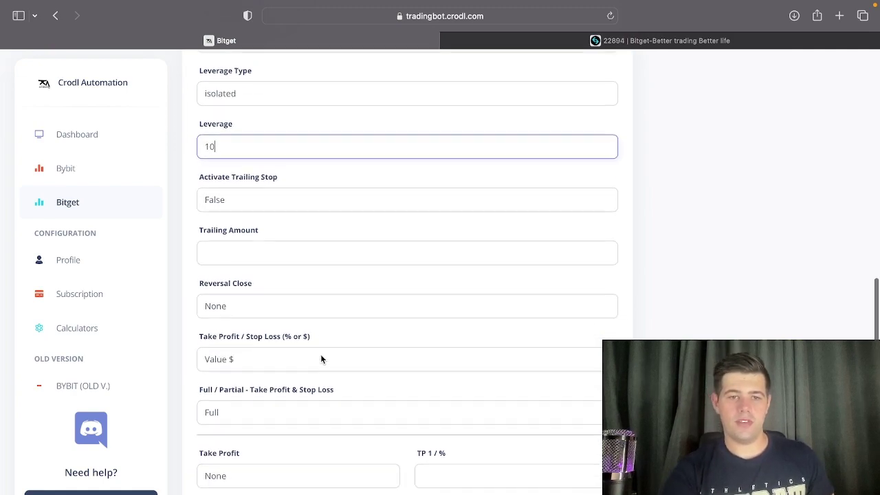
Keep Reversal Close at None, set the exit to Full, and keep the Value $ unit.
{"action": "left_click", "coordinate": [241, 308]}
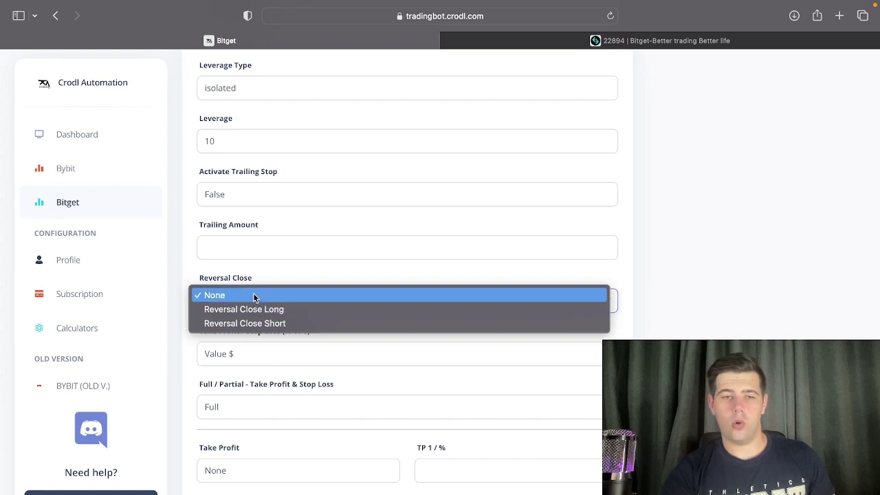
{"action": "left_click", "coordinate": [254, 296]}
{"action": "scroll", "coordinate": [253, 339], "scroll_direction": "down", "scroll_amount": 5}
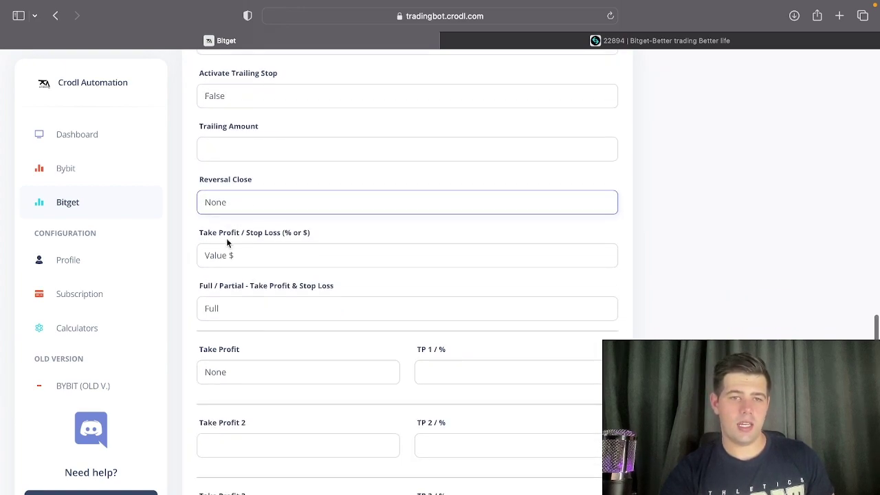
{"action": "scroll", "coordinate": [229, 238], "scroll_direction": "down", "scroll_amount": 4}
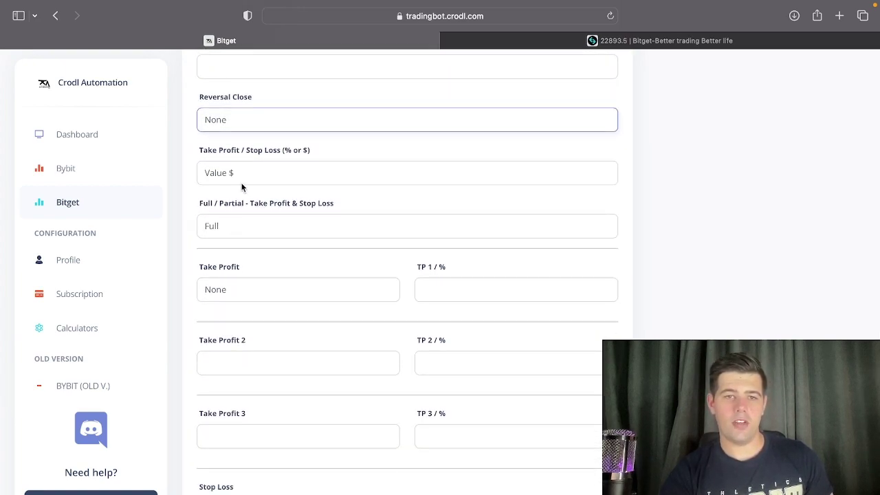
{"action": "left_click", "coordinate": [237, 227]}
{"action": "left_click", "coordinate": [224, 235]}
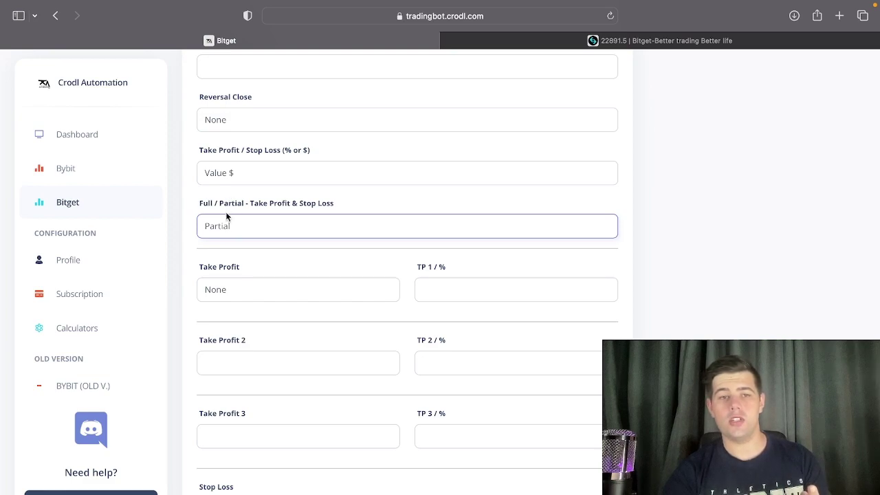
{"action": "left_click", "coordinate": [227, 215]}
{"action": "left_click", "coordinate": [227, 209]}
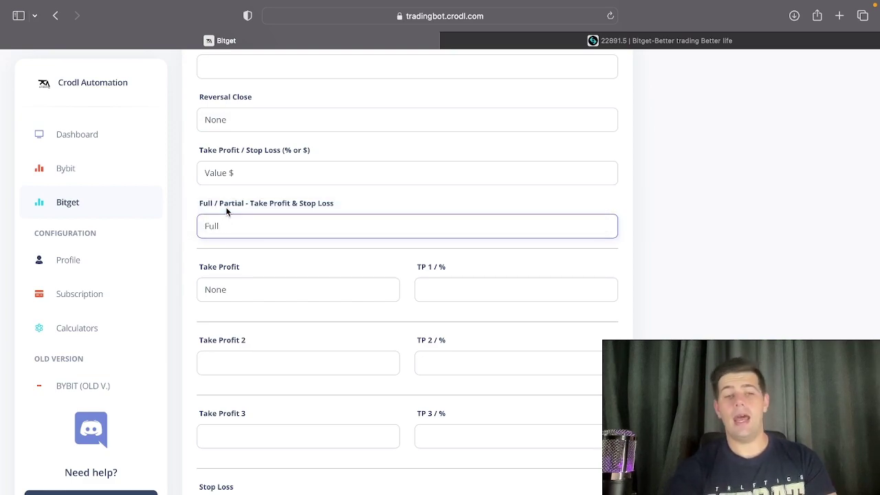
{"action": "left_click", "coordinate": [267, 165]}
{"action": "left_click", "coordinate": [238, 168]}
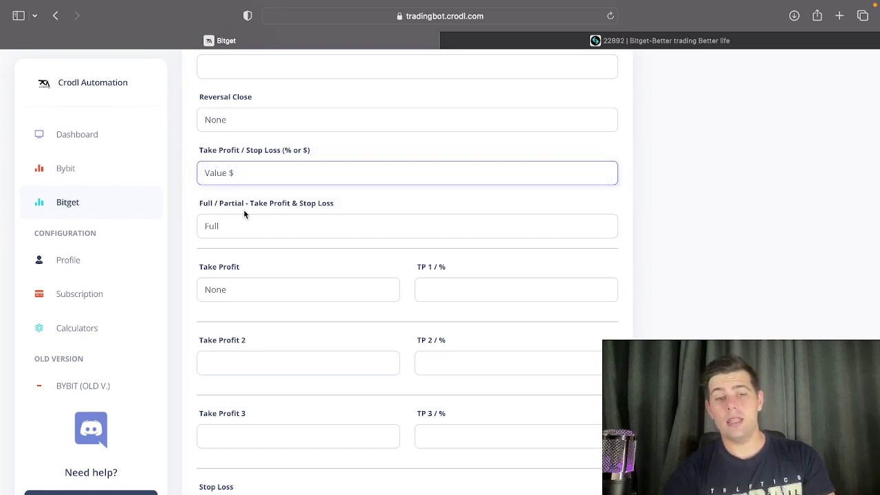
Enter take profit 100 and stop loss 200, then generate the order's alert syntax.
{"action": "left_click", "coordinate": [236, 289]}
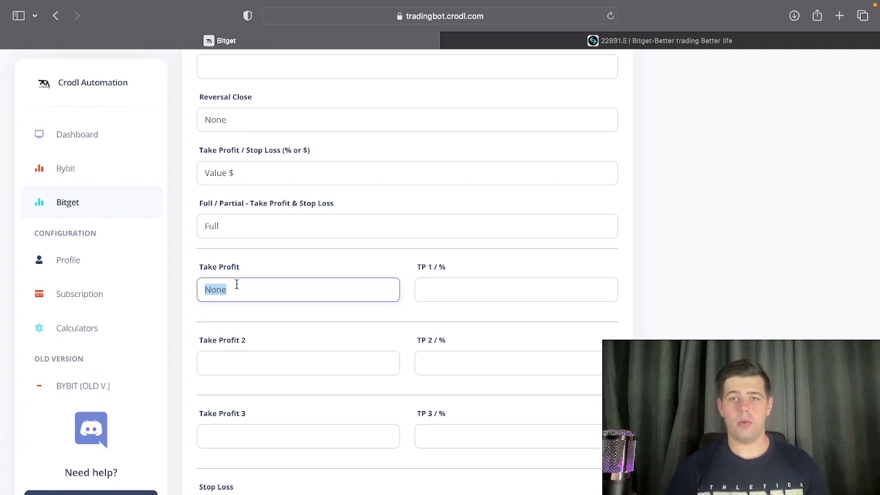
{"action": "type", "text": "100"}
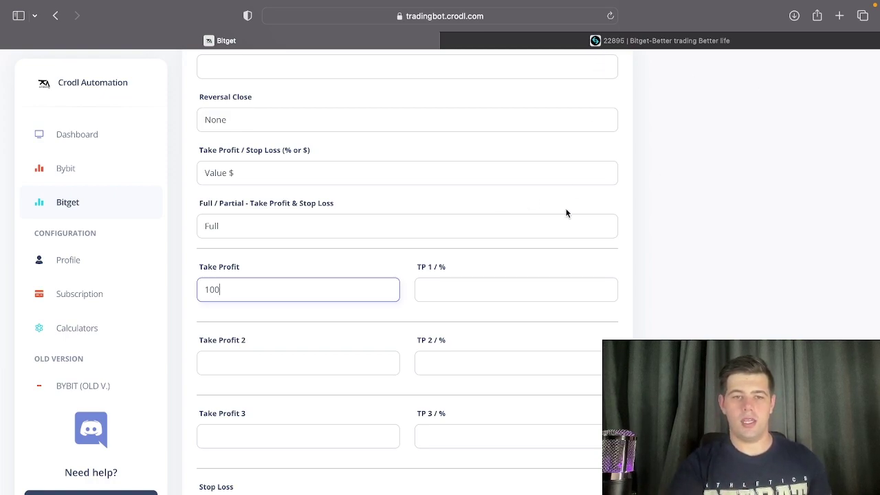
{"action": "scroll", "coordinate": [314, 472], "scroll_direction": "down", "scroll_amount": 1}
{"action": "left_click", "coordinate": [264, 485]}
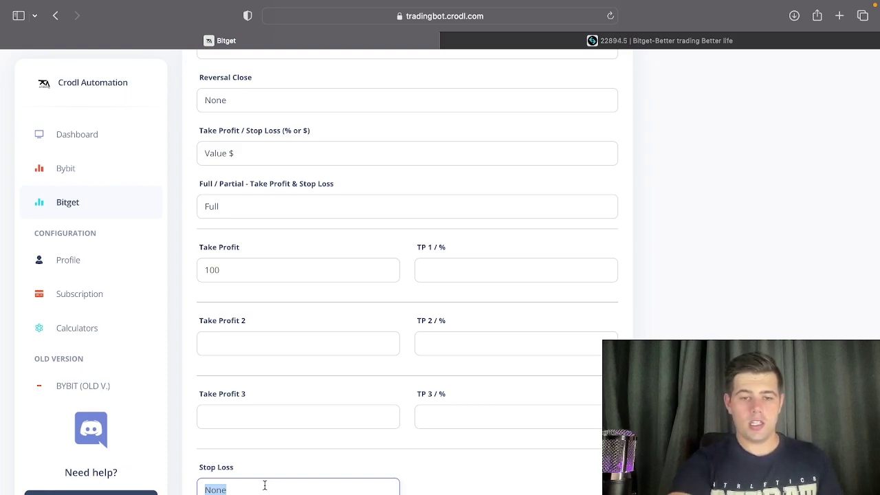
{"action": "type", "text": "2"}
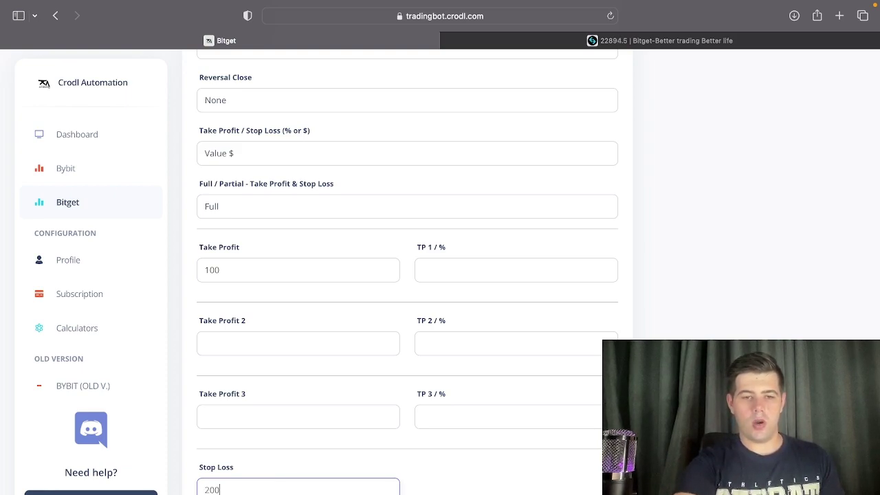
{"action": "type", "text": "00"}
{"action": "scroll", "coordinate": [450, 473], "scroll_direction": "down", "scroll_amount": 2}
{"action": "left_click", "coordinate": [231, 484]}
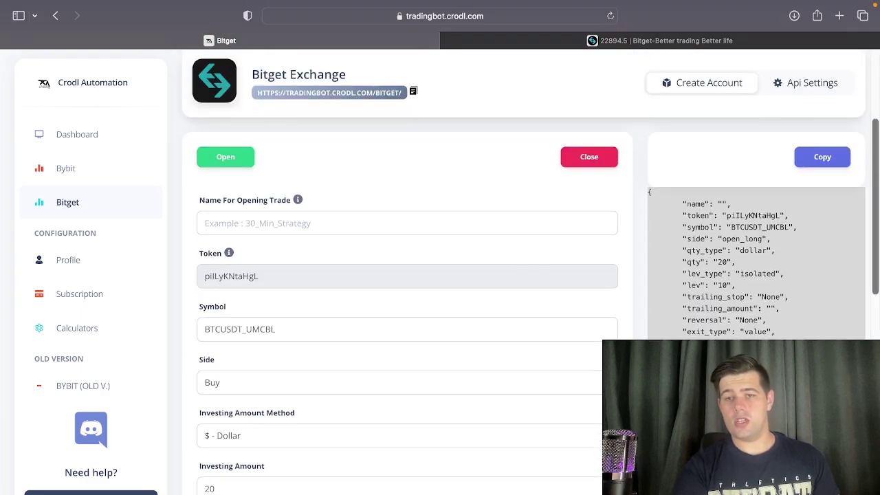
Place the test order and confirm it with OK.
{"action": "scroll", "coordinate": [405, 275], "scroll_direction": "down", "scroll_amount": 10}
{"action": "left_click", "coordinate": [313, 477]}
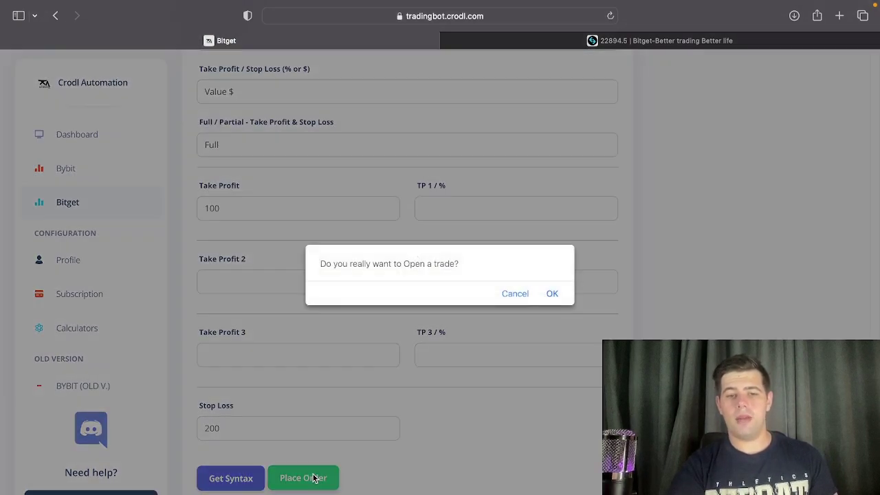
{"action": "left_click", "coordinate": [551, 295]}
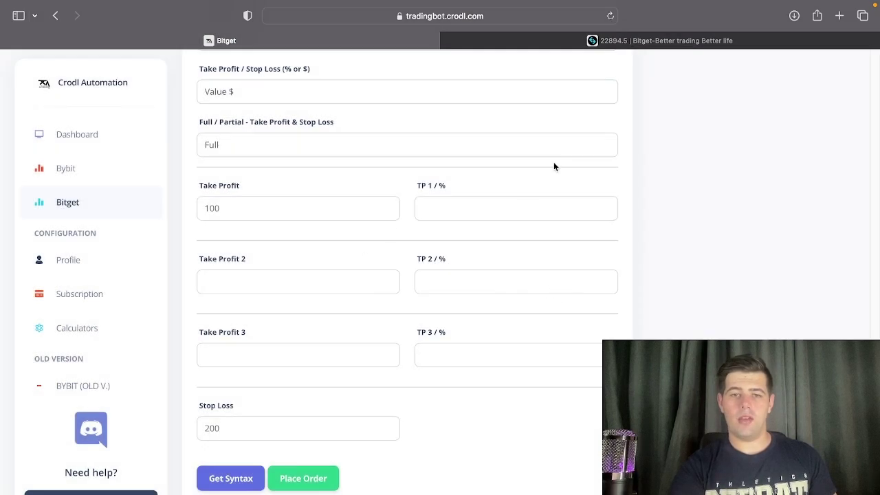
Check the new 10X long BTCUSDT position (0.009 at 22895) on Bitget.
{"action": "left_click", "coordinate": [613, 45]}
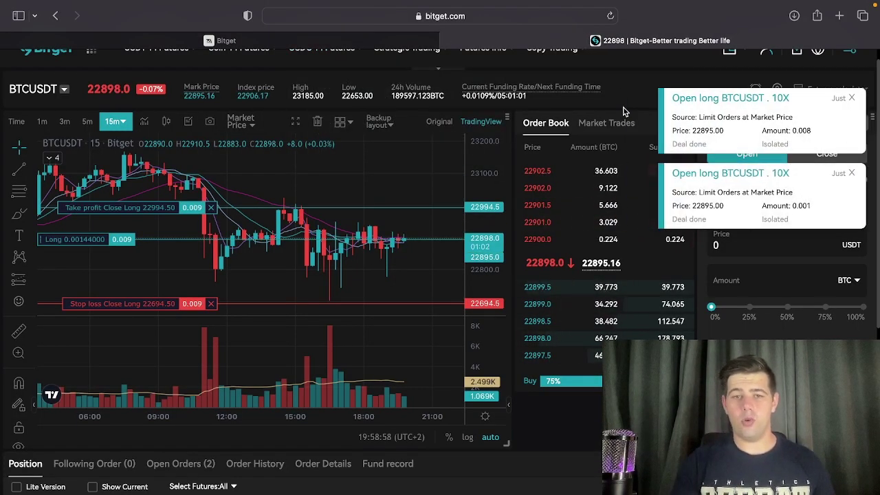
{"action": "scroll", "coordinate": [481, 440], "scroll_direction": "down", "scroll_amount": 5}
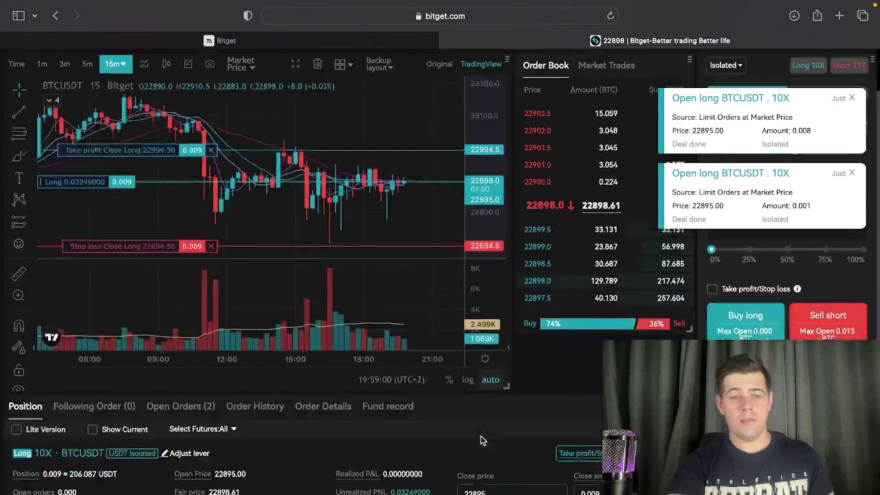
{"action": "scroll", "coordinate": [482, 440], "scroll_direction": "down", "scroll_amount": 1}
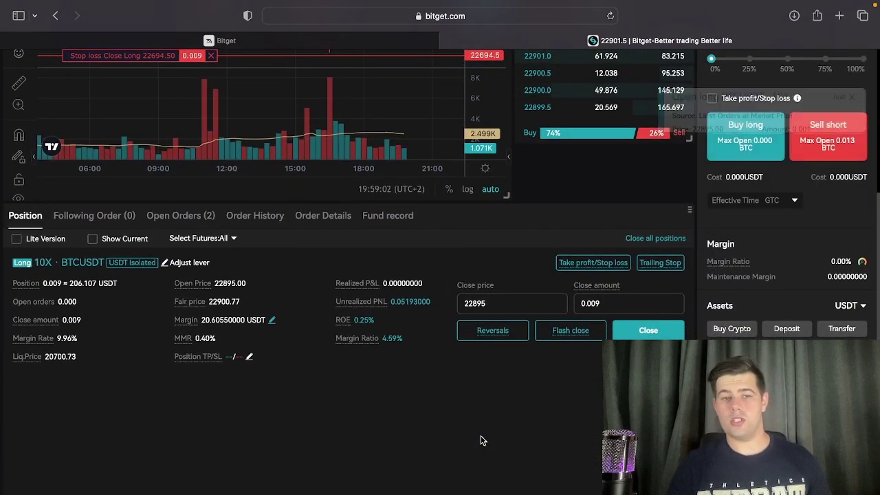
{"action": "scroll", "coordinate": [482, 437], "scroll_direction": "up", "scroll_amount": 3}
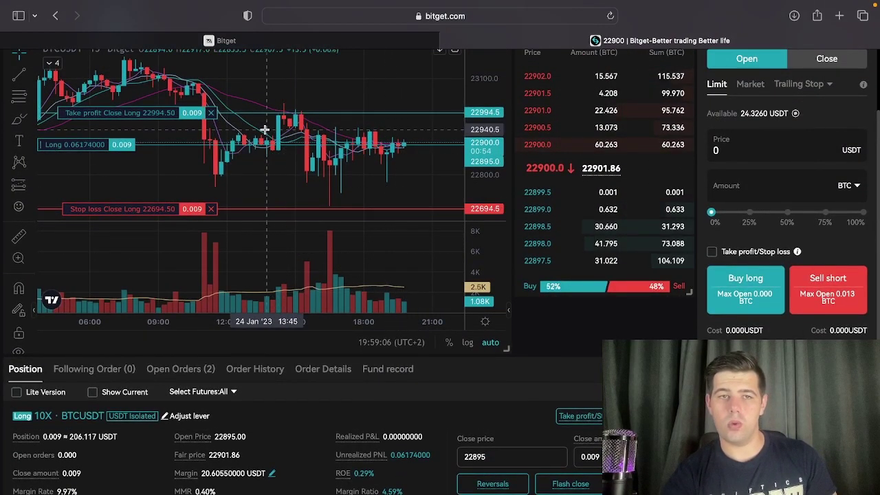
{"action": "left_click", "coordinate": [251, 43]}
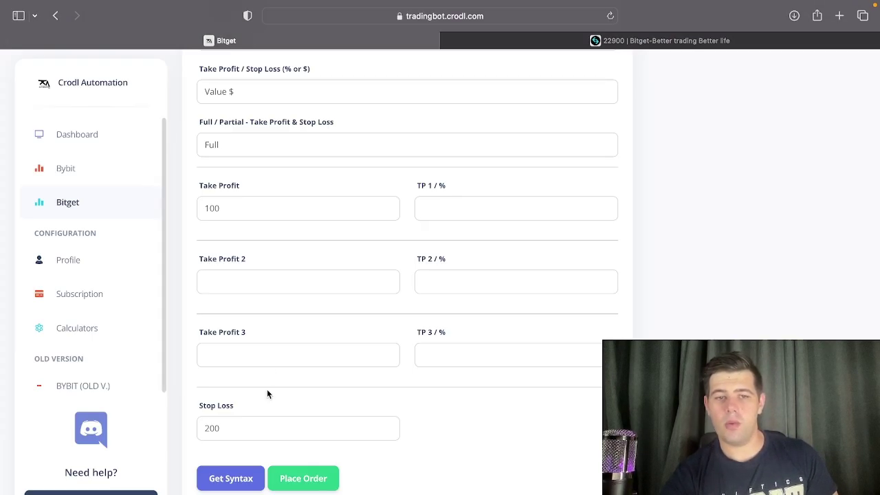
{"action": "left_click", "coordinate": [565, 42]}
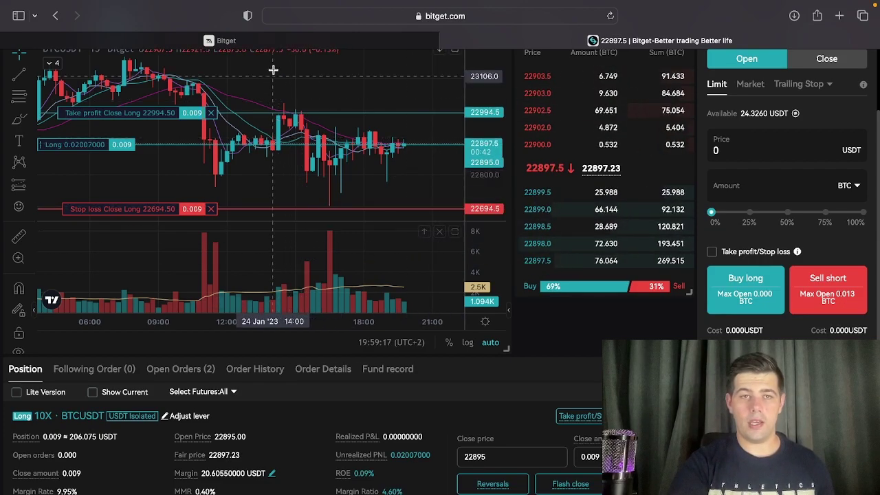
Switch the Crodl form to closing-trade settings and enter symbol BTCUSDT_UMCBL.
{"action": "left_click", "coordinate": [226, 41]}
{"action": "scroll", "coordinate": [587, 182], "scroll_direction": "up", "scroll_amount": 10}
{"action": "scroll", "coordinate": [586, 182], "scroll_direction": "up", "scroll_amount": 5}
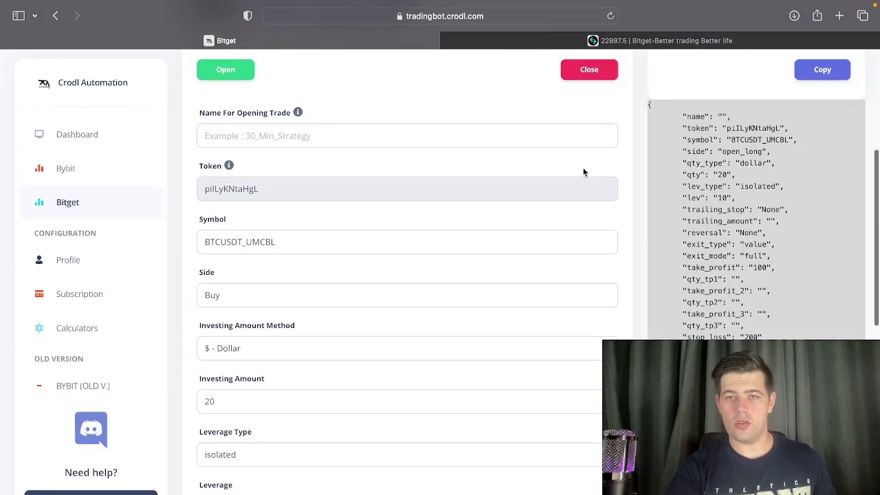
{"action": "left_click", "coordinate": [589, 74]}
{"action": "left_click", "coordinate": [305, 272]}
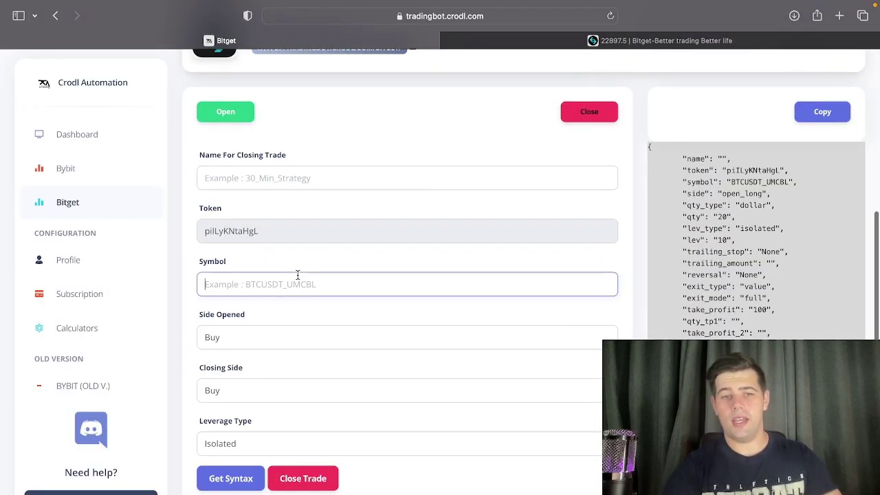
{"action": "type", "text": "BTCU"}
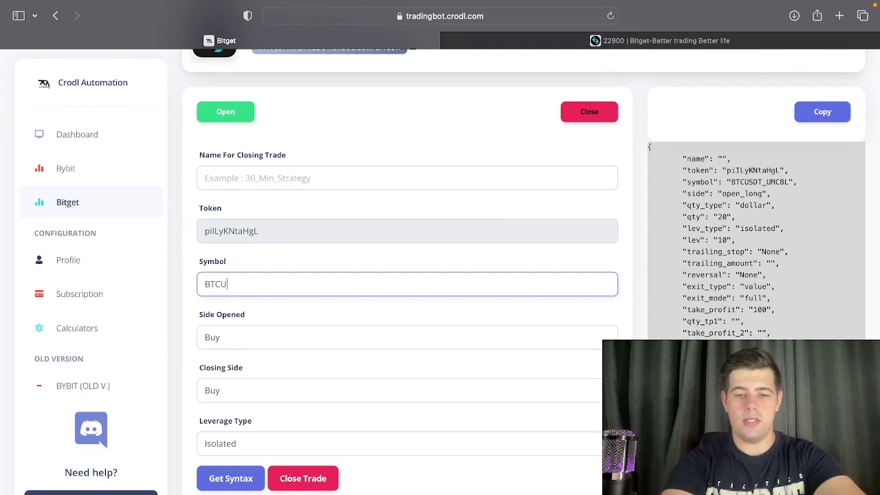
{"action": "type", "text": "SDT_UMCBL"}
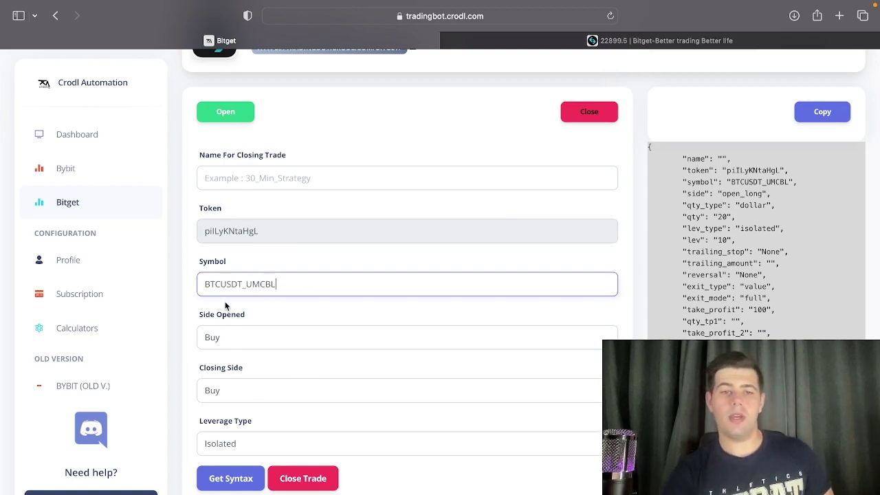
Close the open trade and confirm it with OK.
{"action": "left_click", "coordinate": [286, 478]}
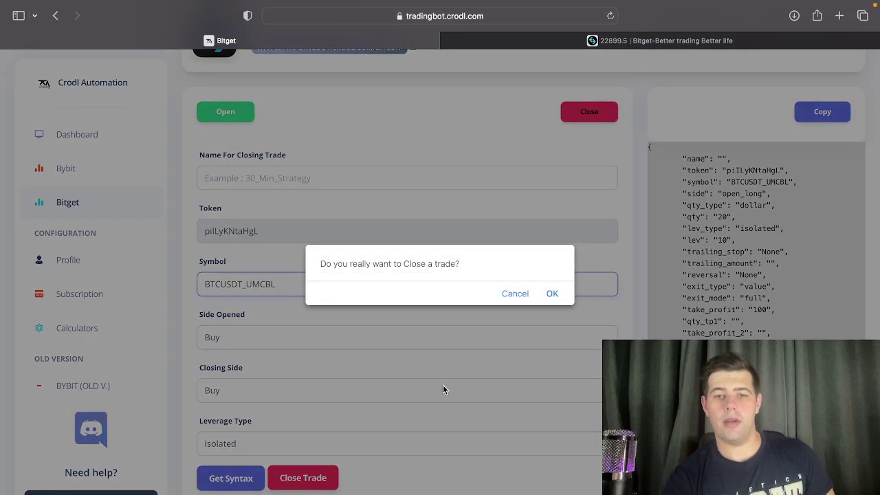
{"action": "left_click", "coordinate": [555, 294]}
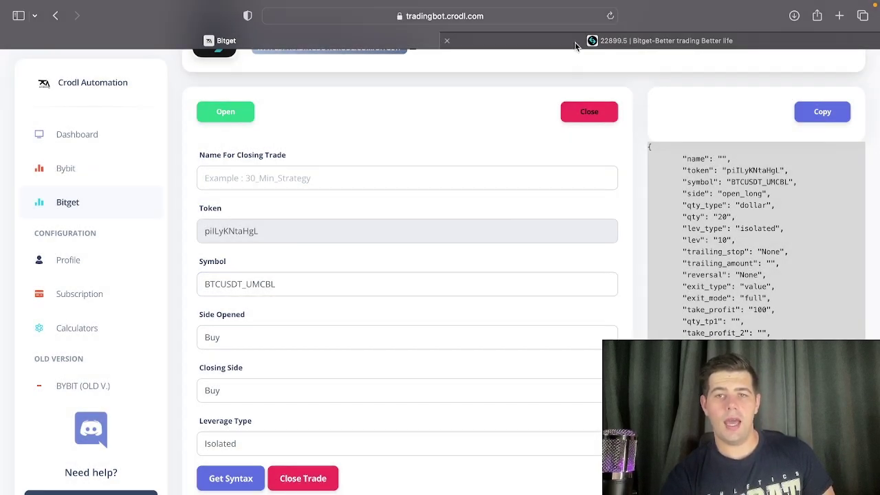
{"action": "left_click", "coordinate": [589, 40]}
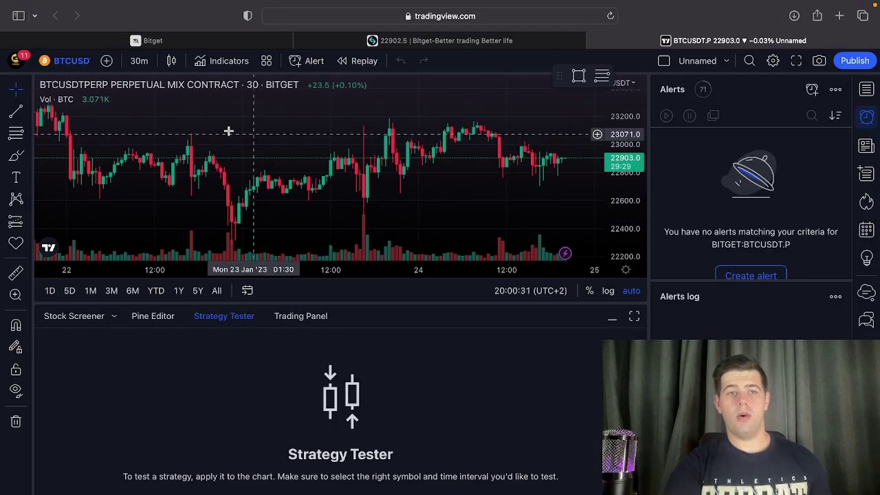
Search BTCUSDT.P and load the BITGET perpetual mix contract.
{"action": "left_click", "coordinate": [69, 61]}
{"action": "type", "text": "BTCUTSD"}
{"action": "key", "text": "BackSpace"}
{"action": "key", "text": "BackSpace"}
{"action": "key", "text": "BackSpace"}
{"action": "type", "text": "S"}
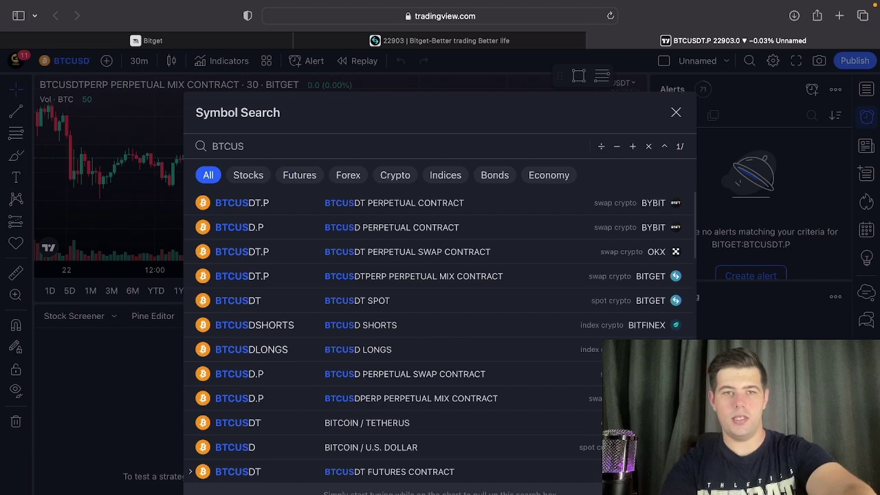
{"action": "type", "text": "DT.P"}
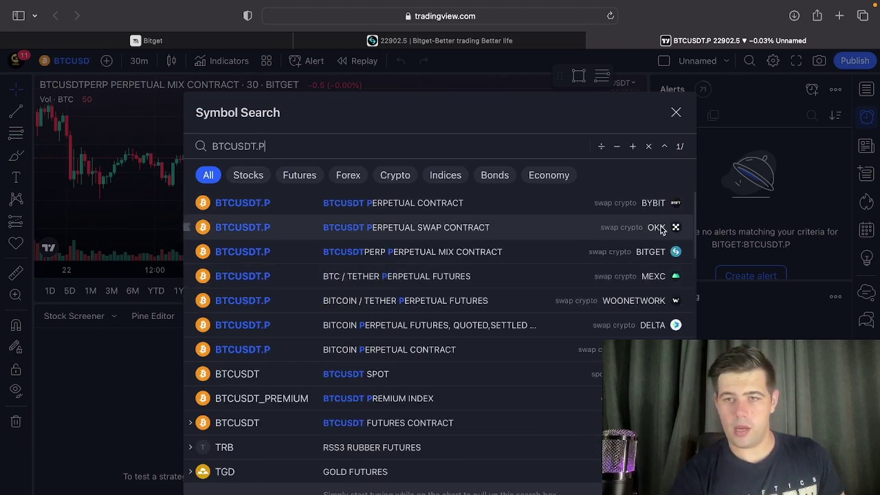
{"action": "left_click", "coordinate": [579, 251]}
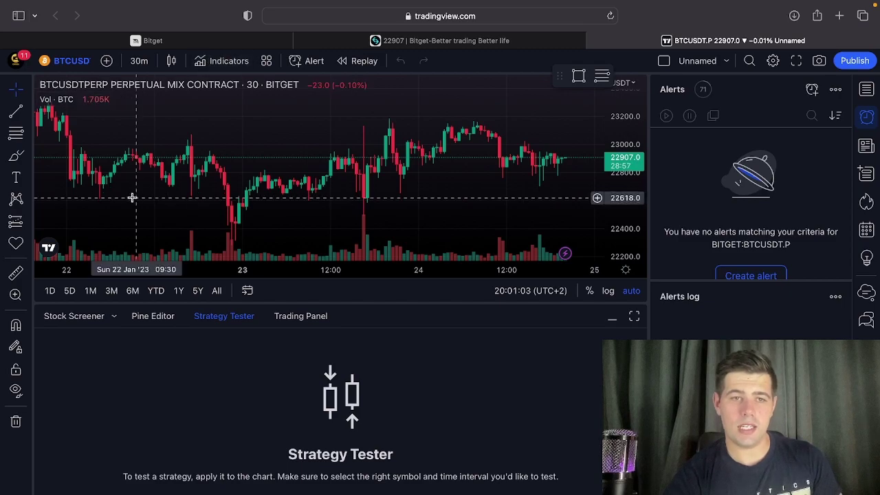
Remove the Vol indicator and add the invite-only Crodl Pump & Dump v1.1 script.
{"action": "left_click", "coordinate": [118, 99]}
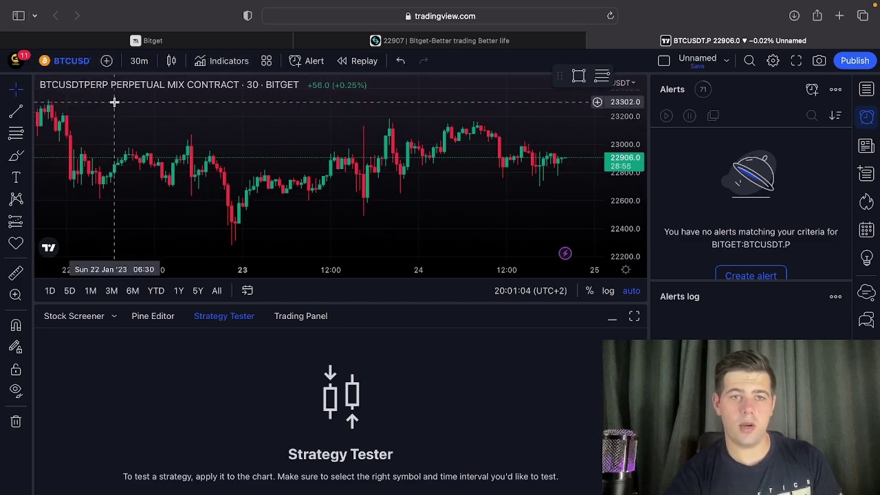
{"action": "left_click", "coordinate": [215, 62]}
{"action": "left_click", "coordinate": [233, 297]}
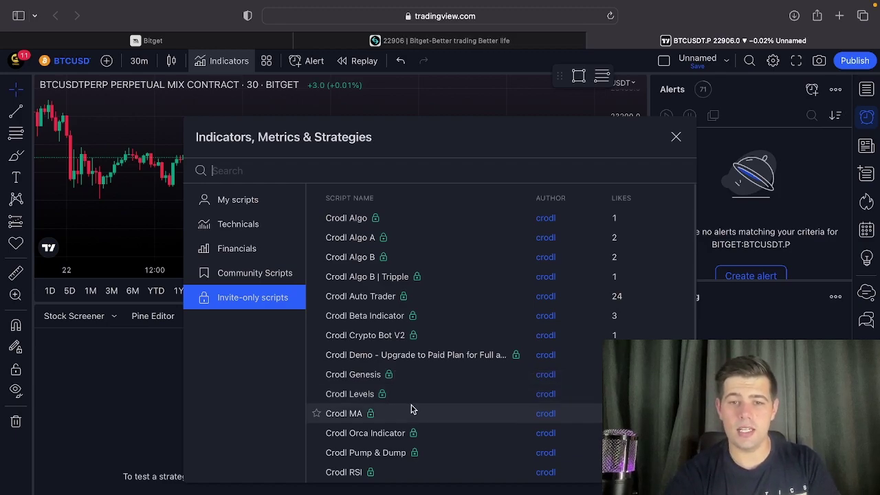
{"action": "scroll", "coordinate": [410, 407], "scroll_direction": "down", "scroll_amount": 5}
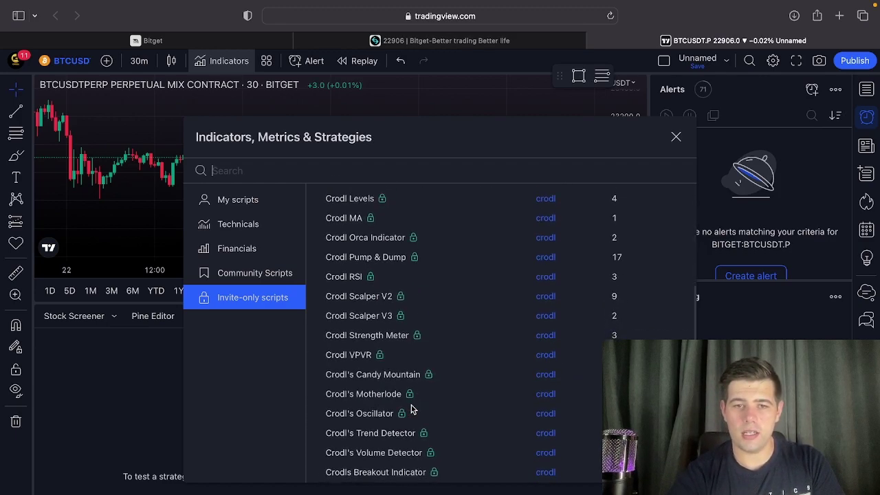
{"action": "scroll", "coordinate": [411, 407], "scroll_direction": "up", "scroll_amount": 2}
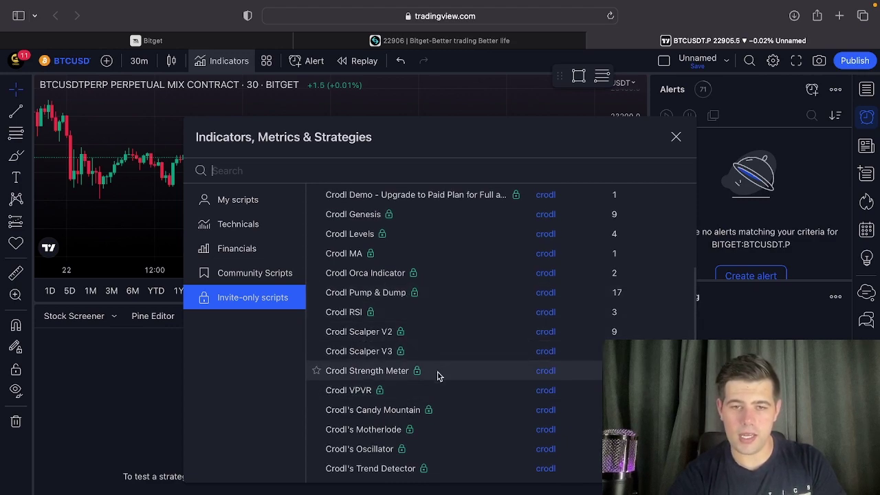
{"action": "scroll", "coordinate": [436, 374], "scroll_direction": "down", "scroll_amount": 3}
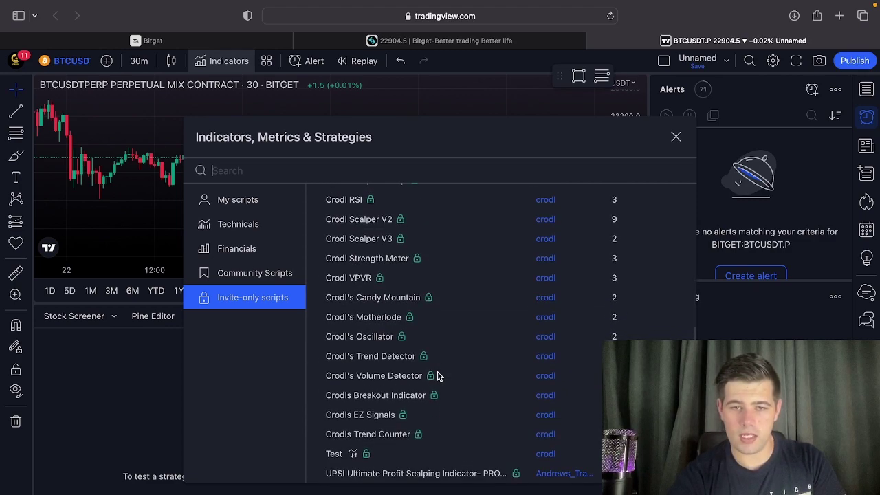
{"action": "scroll", "coordinate": [426, 402], "scroll_direction": "up", "scroll_amount": 3}
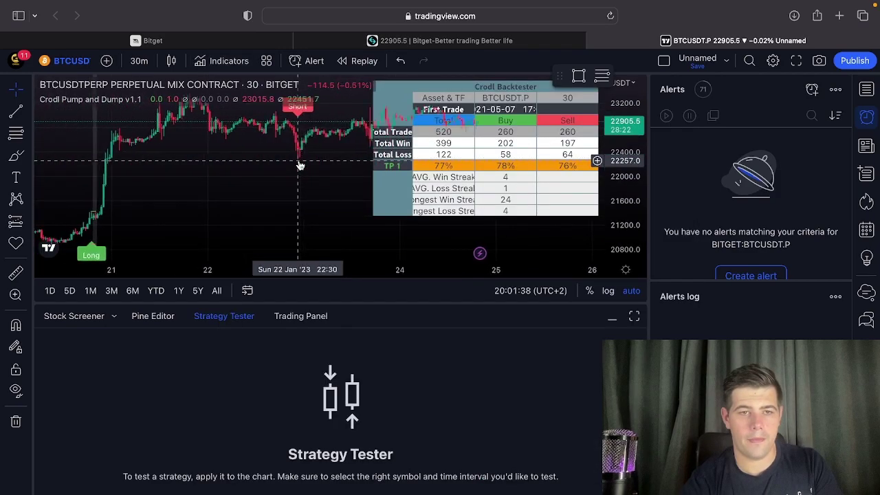
{"action": "scroll", "coordinate": [300, 165], "scroll_direction": "down", "scroll_amount": 3}
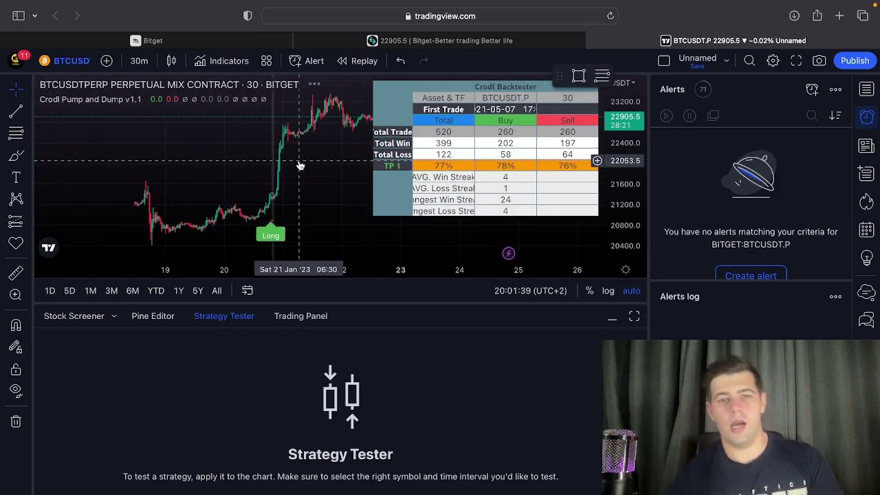
{"action": "scroll", "coordinate": [295, 202], "scroll_direction": "right", "scroll_amount": 2}
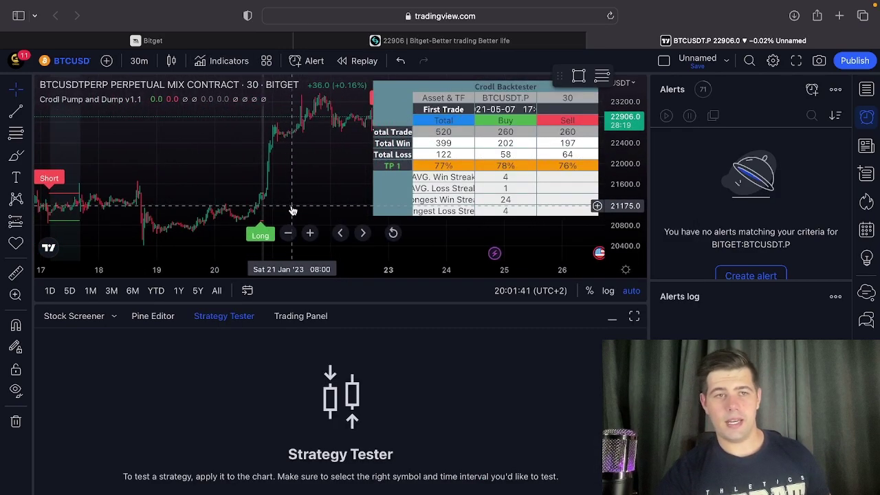
Collapse the Strategy Tester and set the indicator's Statistic Type to Hide.
{"action": "left_click", "coordinate": [611, 318]}
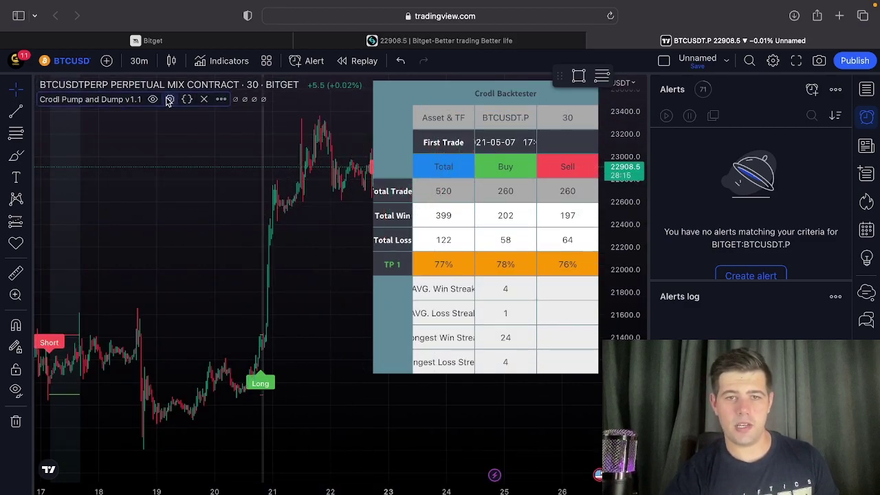
{"action": "left_click", "coordinate": [169, 99]}
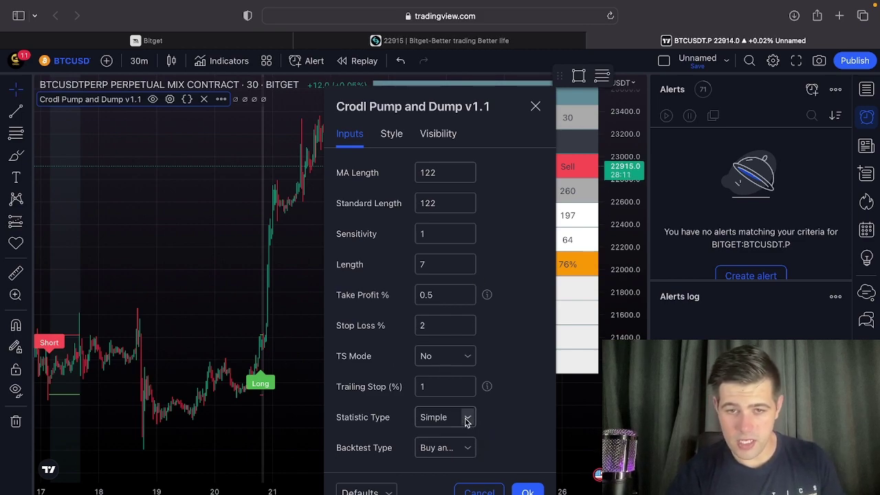
{"action": "left_click", "coordinate": [467, 418]}
{"action": "left_click", "coordinate": [444, 479]}
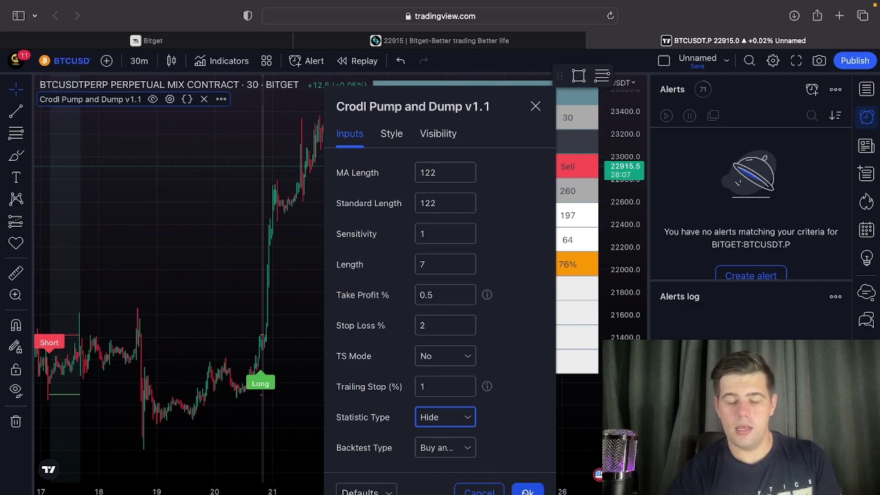
{"action": "left_click", "coordinate": [527, 490]}
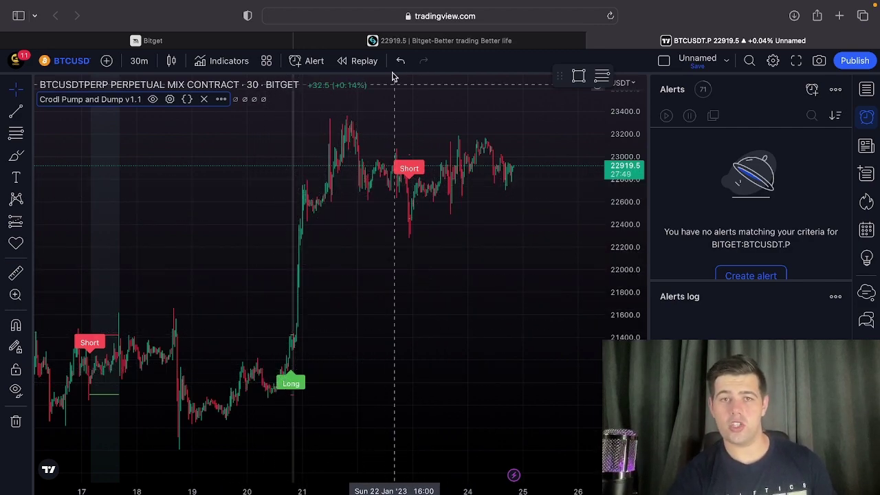
Bring up Crodl's open-trade form and keep Reversal Close at None.
{"action": "left_click", "coordinate": [183, 40]}
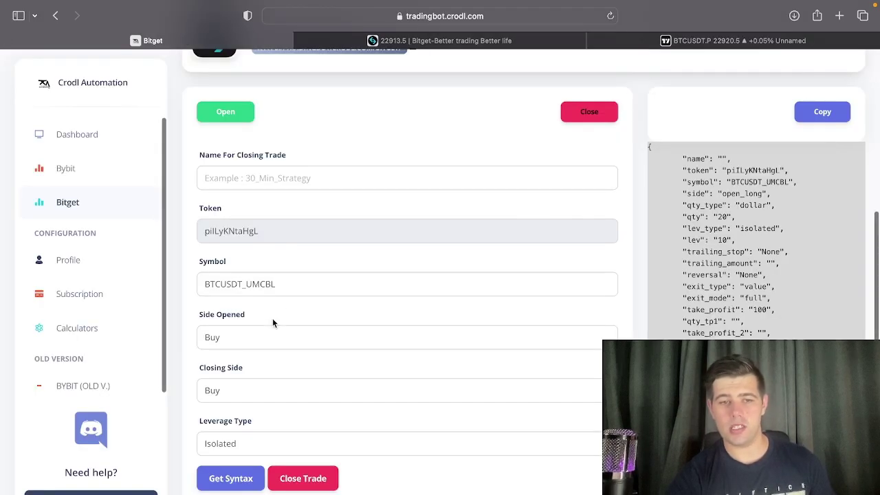
{"action": "left_click", "coordinate": [225, 111]}
{"action": "scroll", "coordinate": [261, 314], "scroll_direction": "down", "scroll_amount": 3}
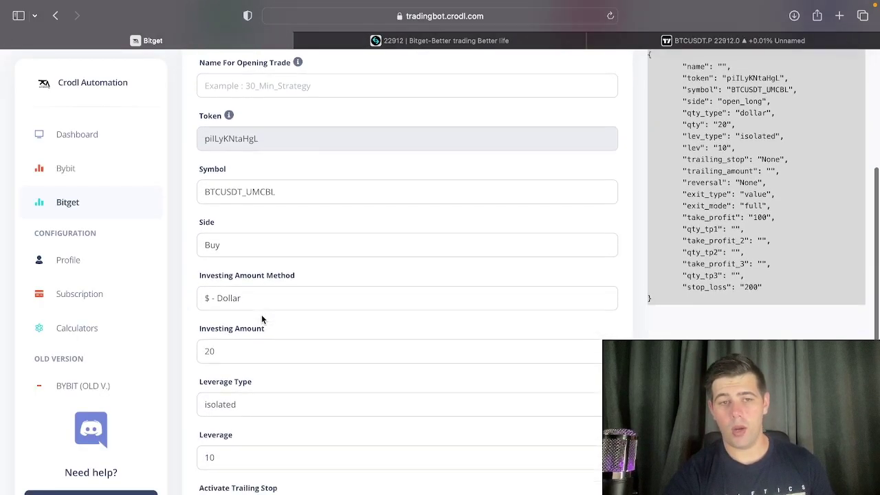
{"action": "scroll", "coordinate": [233, 294], "scroll_direction": "down", "scroll_amount": 3}
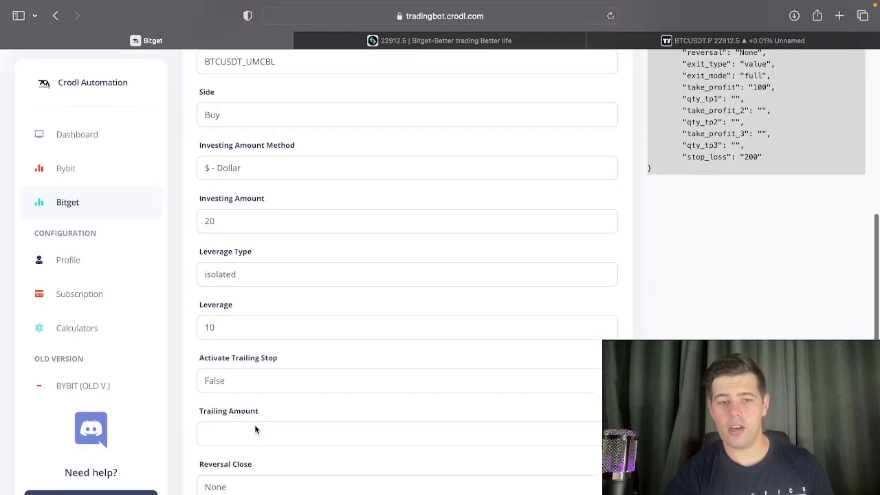
{"action": "scroll", "coordinate": [233, 378], "scroll_direction": "down", "scroll_amount": 3}
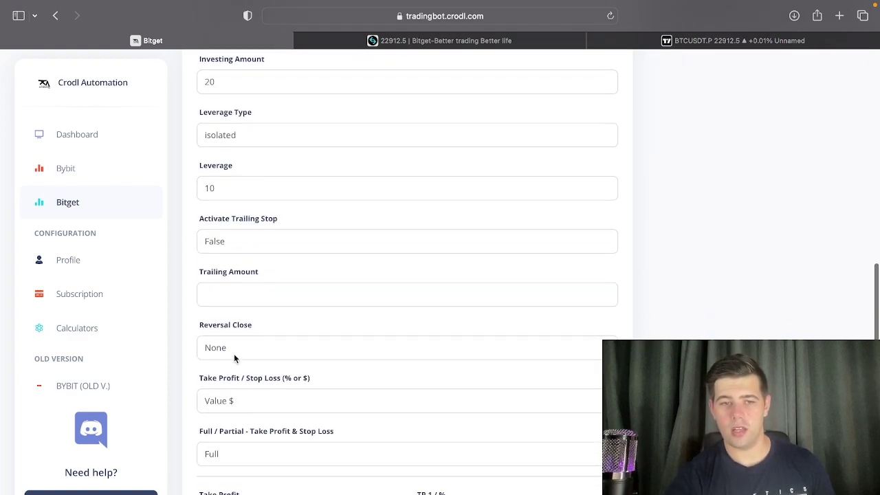
{"action": "left_click", "coordinate": [235, 352]}
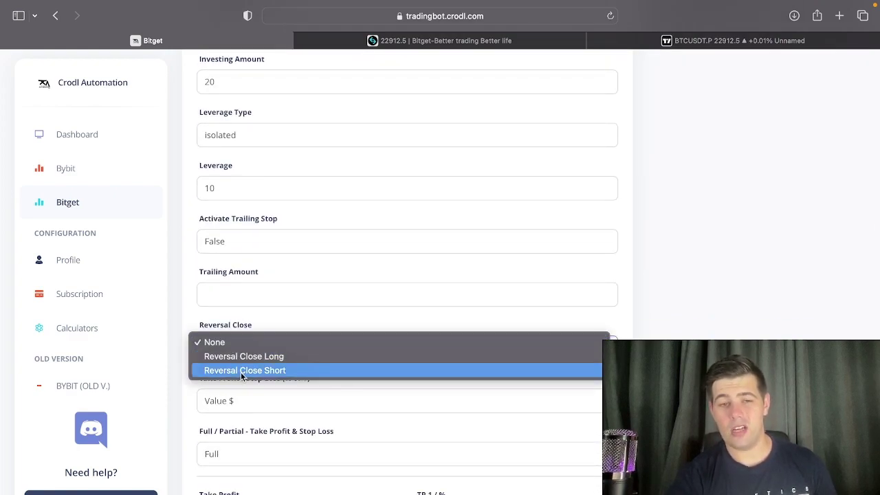
{"action": "left_click", "coordinate": [213, 342]}
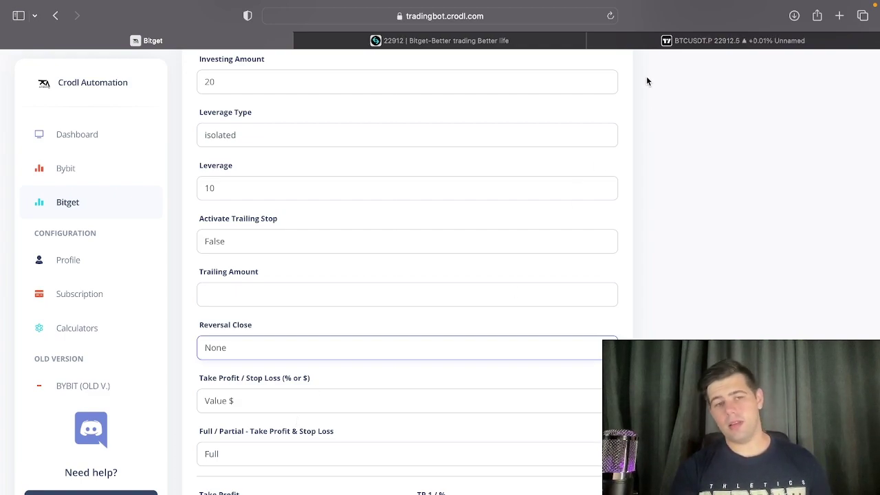
{"action": "scroll", "coordinate": [518, 253], "scroll_direction": "down", "scroll_amount": 3}
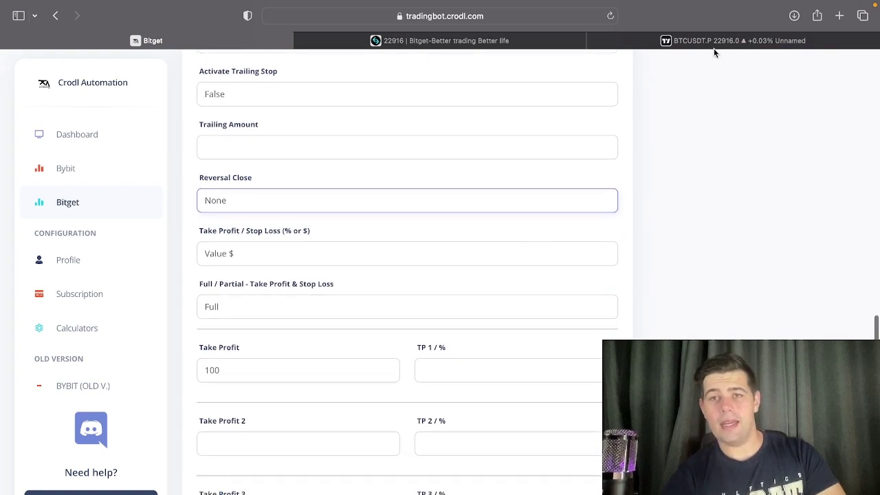
Compare the Crodl form with TradingView, ending on the BTCUSDT.P chart.
{"action": "left_click", "coordinate": [717, 43]}
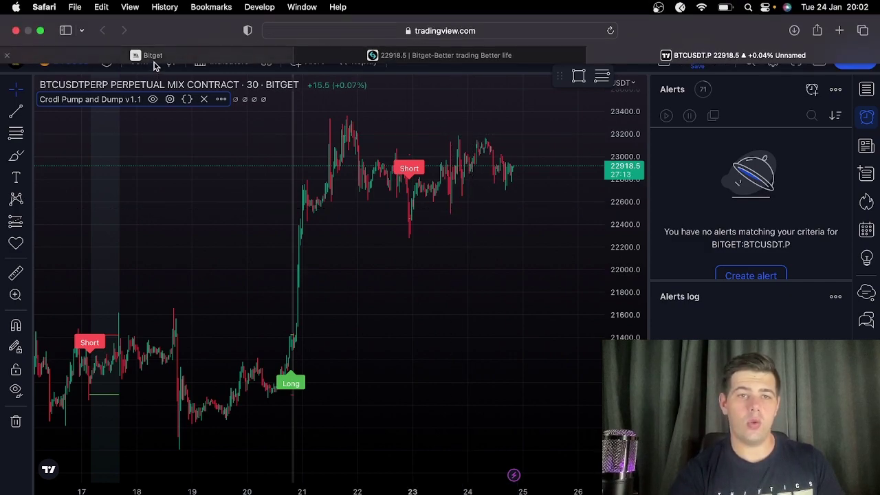
{"action": "left_click", "coordinate": [153, 55]}
{"action": "scroll", "coordinate": [288, 289], "scroll_direction": "down", "scroll_amount": 1}
{"action": "scroll", "coordinate": [275, 385], "scroll_direction": "down", "scroll_amount": 4}
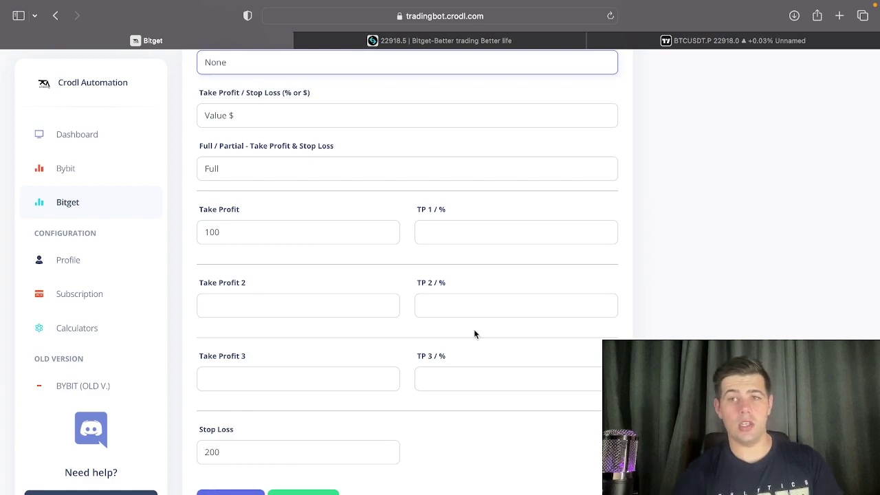
{"action": "left_click", "coordinate": [693, 43]}
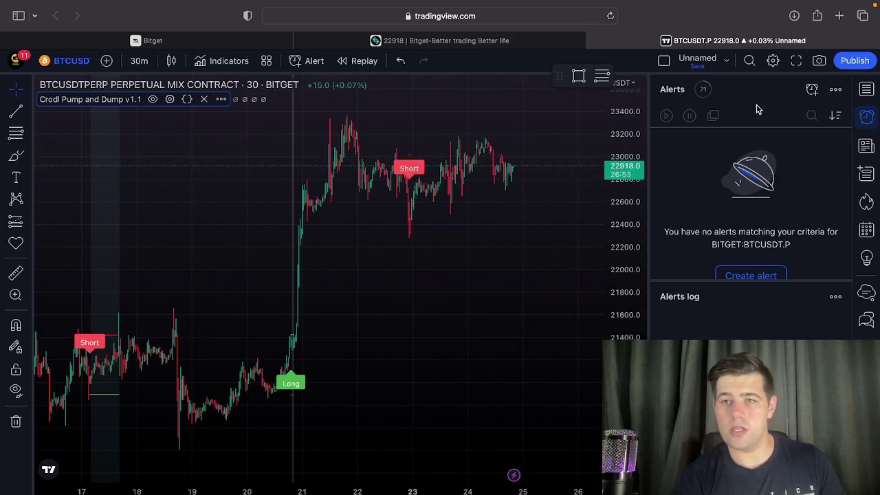
Create an alert on Crodl Pump and Dump v1.1 Enter Long, Once Per Bar, with an empty message.
{"action": "left_click", "coordinate": [811, 90]}
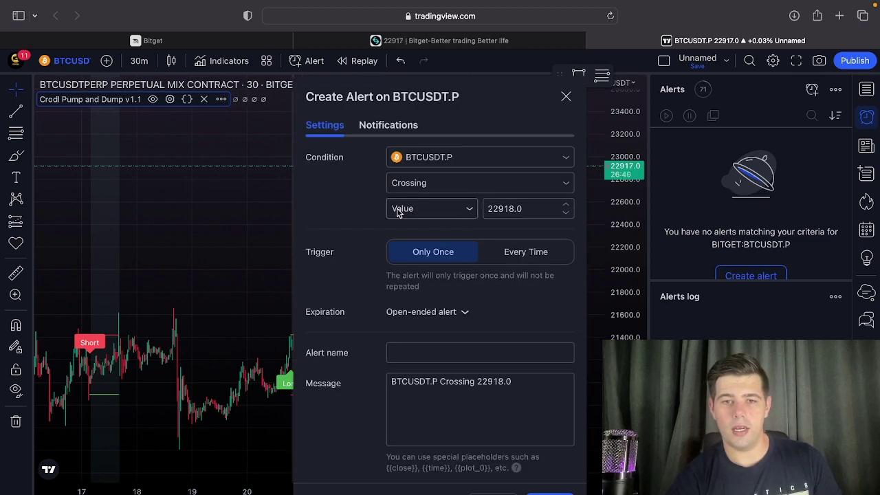
{"action": "left_click", "coordinate": [442, 164]}
{"action": "left_click", "coordinate": [428, 201]}
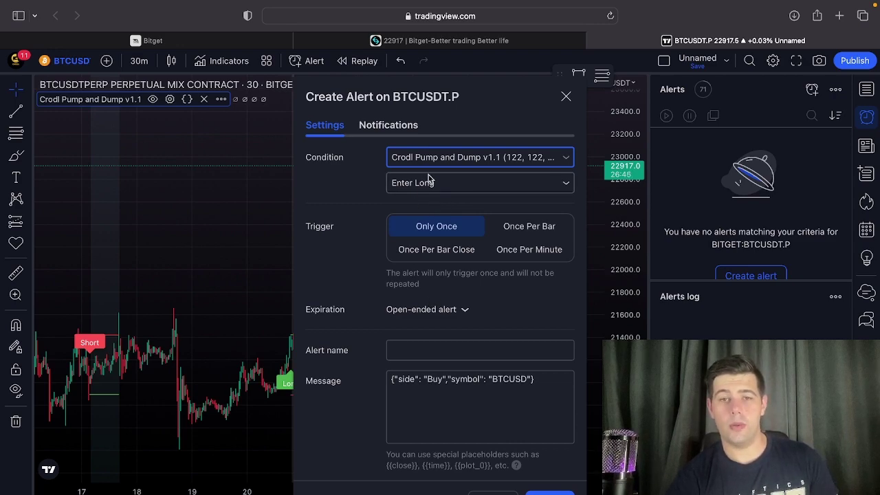
{"action": "left_click", "coordinate": [520, 223]}
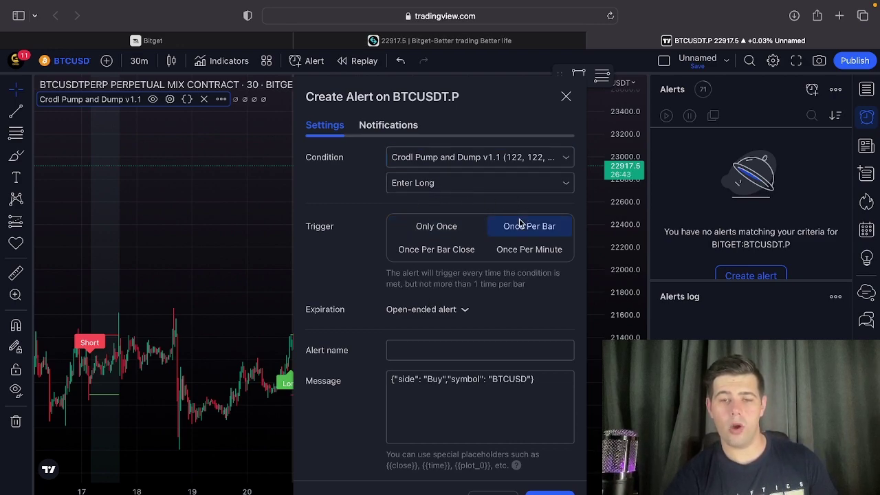
{"action": "left_click", "coordinate": [537, 382]}
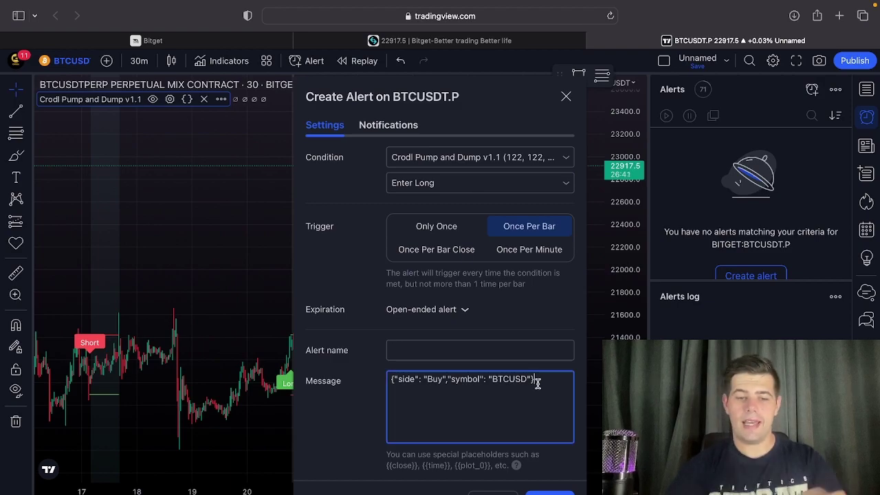
{"action": "key", "text": "super+a"}
{"action": "key", "text": "BackSpace"}
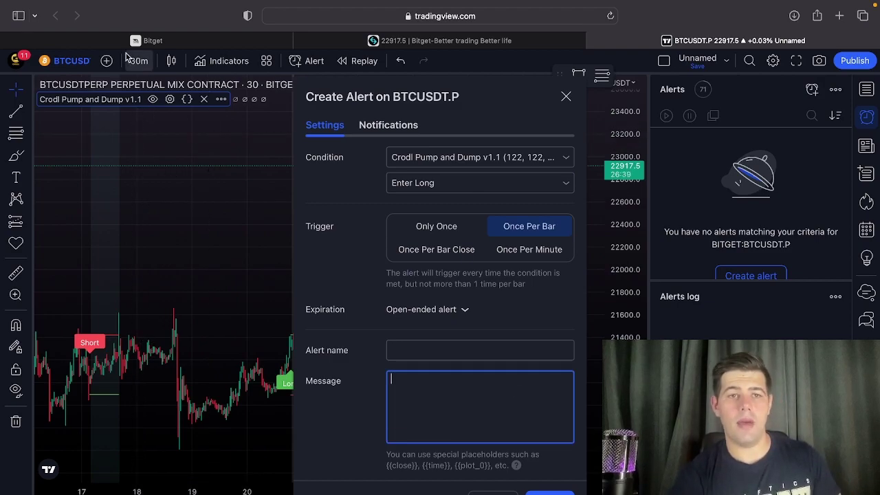
{"action": "left_click", "coordinate": [123, 45]}
Review the Buy, $20, isolated 10x, TP 100, SL 200 form and copy its JSON syntax.
{"action": "scroll", "coordinate": [270, 309], "scroll_direction": "up", "scroll_amount": 10}
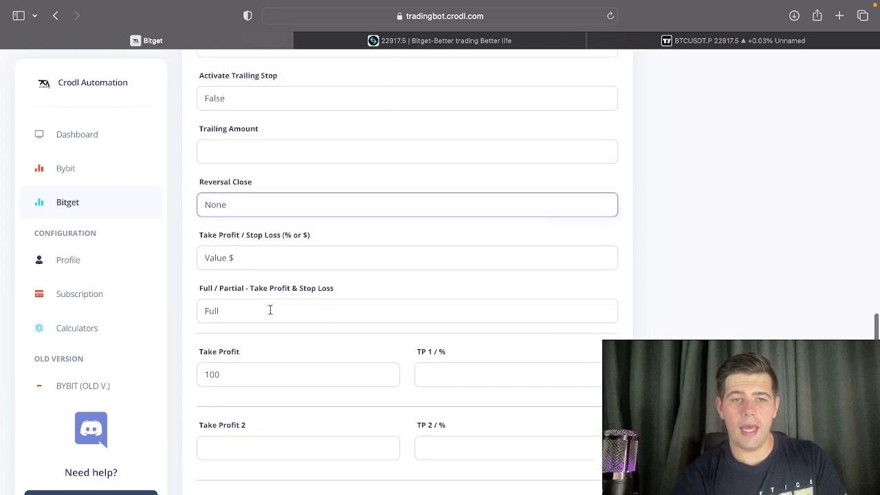
{"action": "scroll", "coordinate": [270, 310], "scroll_direction": "up", "scroll_amount": 3}
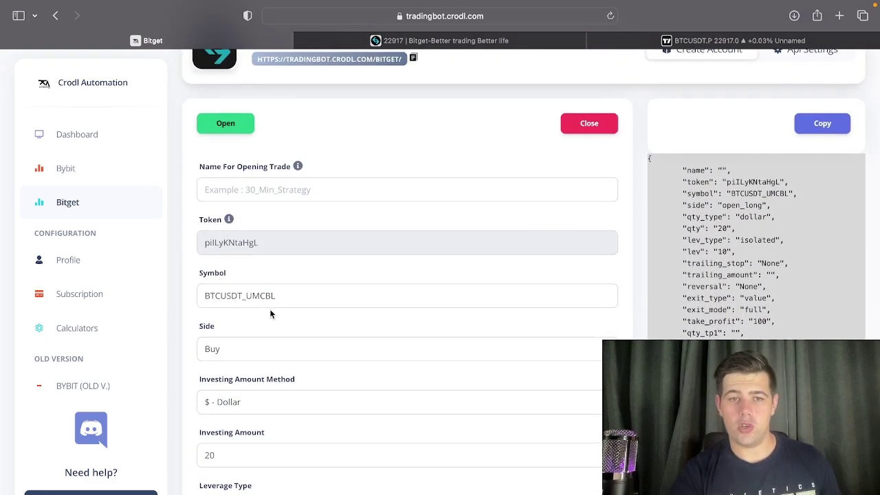
{"action": "scroll", "coordinate": [270, 314], "scroll_direction": "down", "scroll_amount": 1}
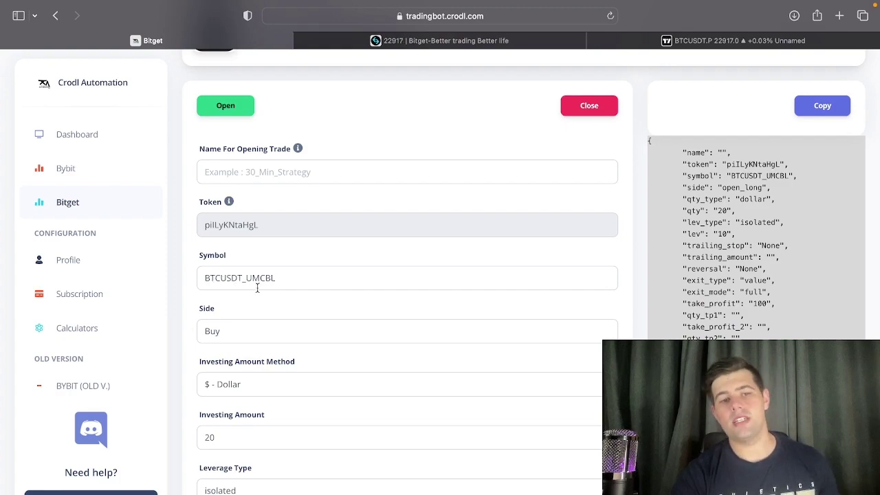
{"action": "scroll", "coordinate": [257, 287], "scroll_direction": "down", "scroll_amount": 2}
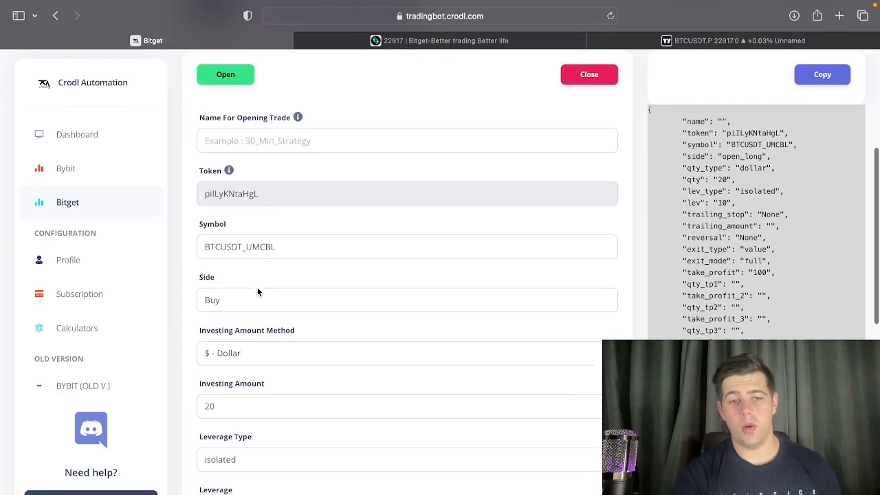
{"action": "scroll", "coordinate": [257, 292], "scroll_direction": "down", "scroll_amount": 1}
{"action": "scroll", "coordinate": [240, 312], "scroll_direction": "down", "scroll_amount": 2}
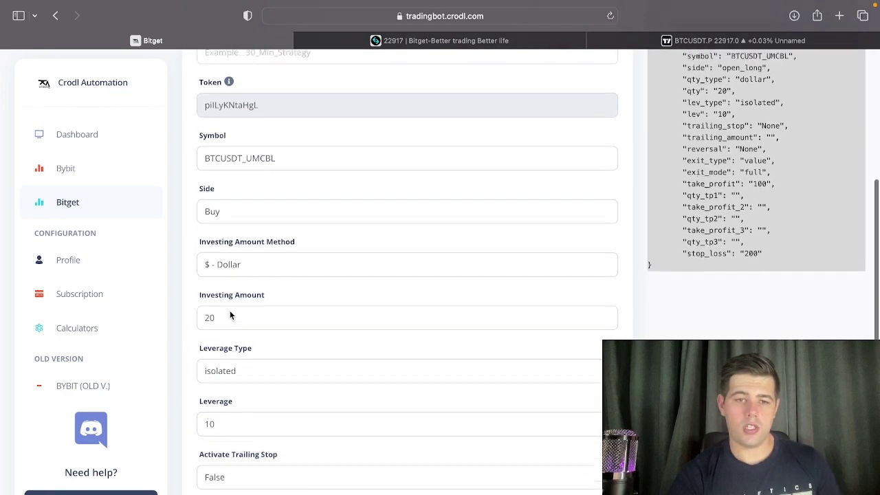
{"action": "scroll", "coordinate": [212, 330], "scroll_direction": "down", "scroll_amount": 3}
{"action": "scroll", "coordinate": [212, 333], "scroll_direction": "down", "scroll_amount": 7}
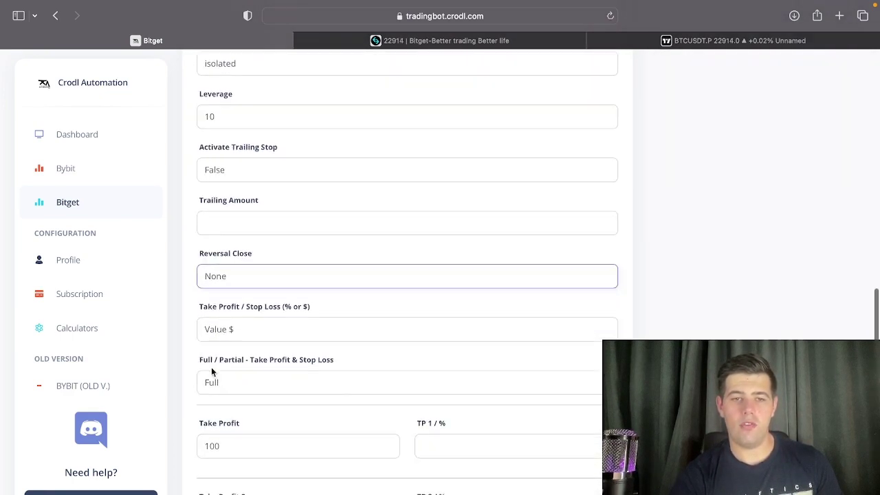
{"action": "scroll", "coordinate": [212, 369], "scroll_direction": "down", "scroll_amount": 3}
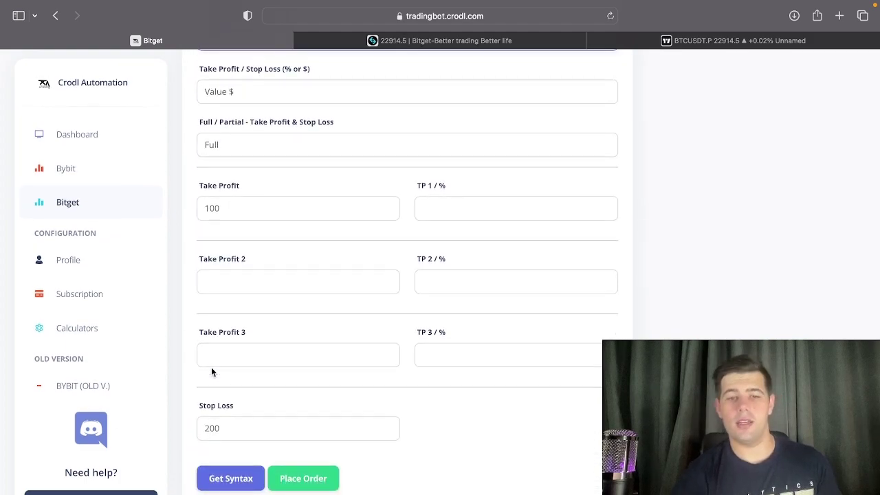
{"action": "left_click", "coordinate": [222, 479]}
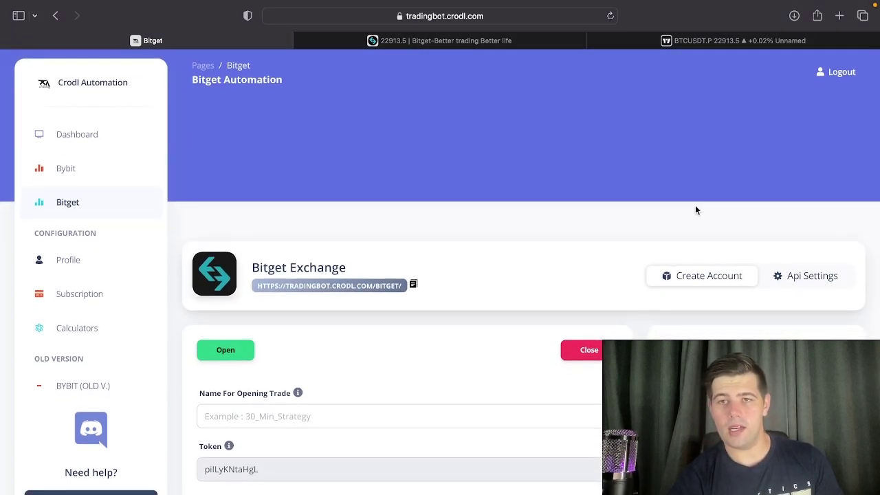
Paste the open-long JSON into the alert's Message box and copy Crodl's Bitget webhook URL.
{"action": "left_click", "coordinate": [683, 43]}
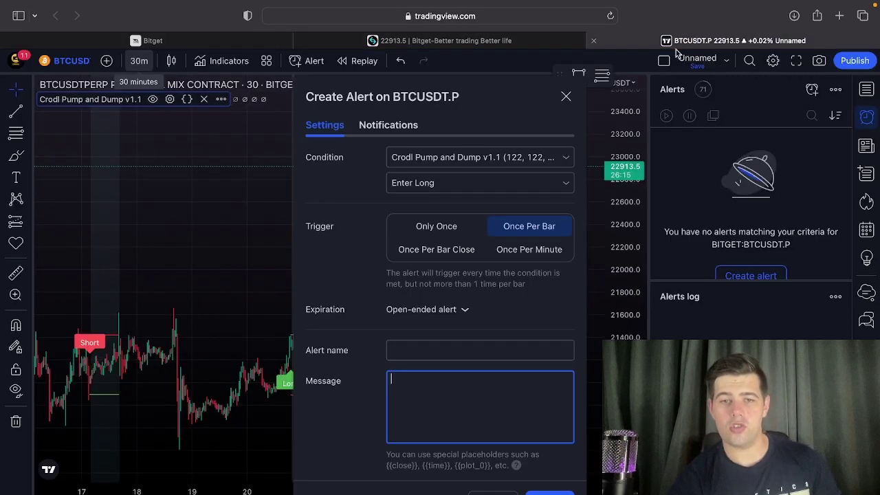
{"action": "key", "text": "super+v"}
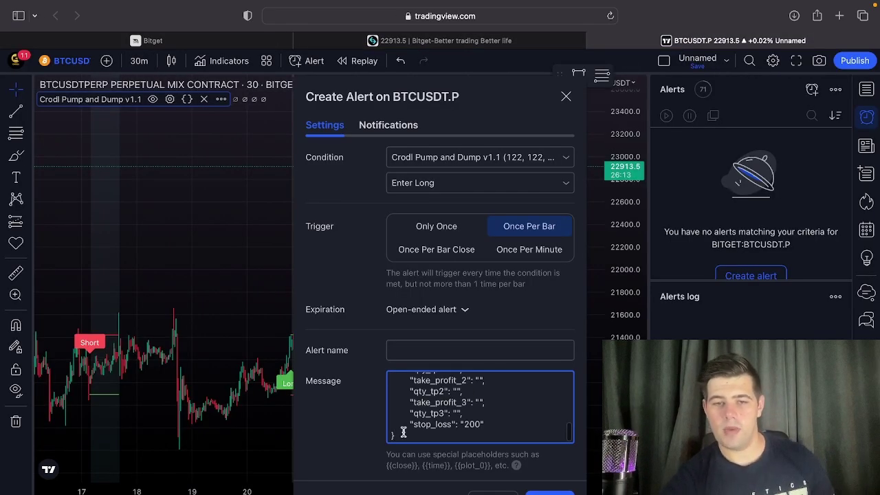
{"action": "scroll", "coordinate": [398, 434], "scroll_direction": "up", "scroll_amount": 5}
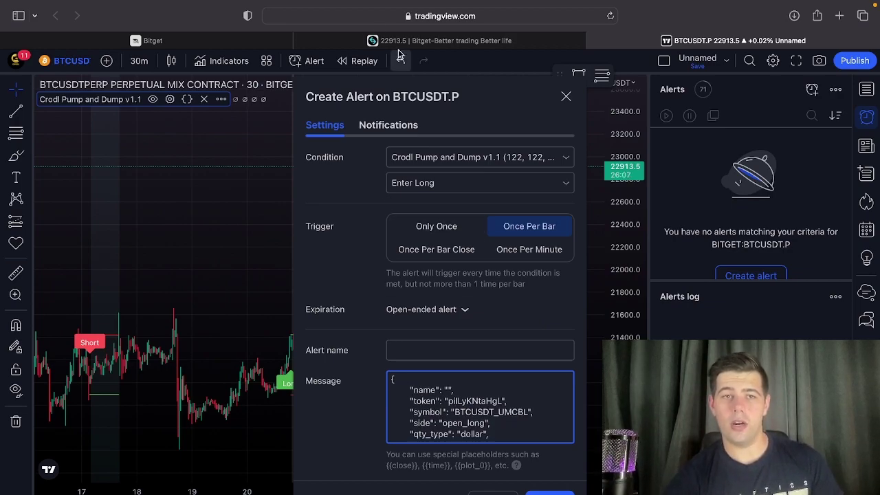
{"action": "left_click", "coordinate": [209, 40]}
{"action": "left_click", "coordinate": [413, 285]}
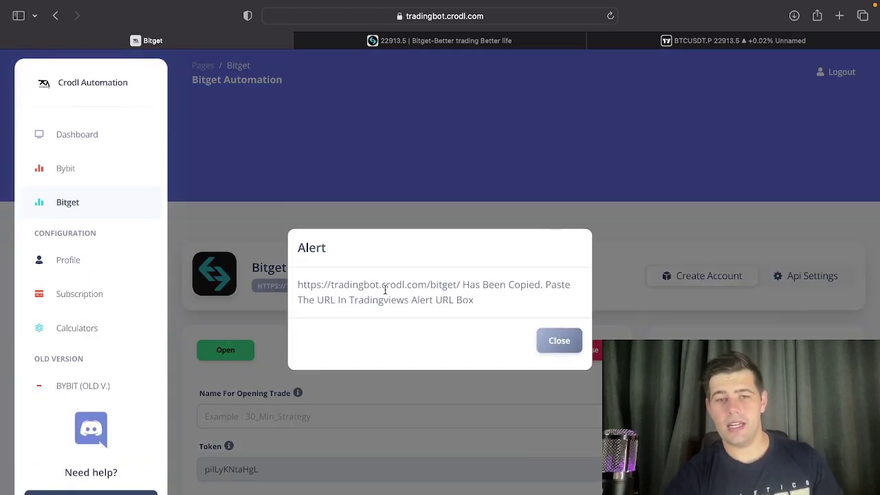
Close Crodl's copied-URL notice and return to TradingView's BTCUSDT.P alert dialog with the JSON message.
{"action": "left_click", "coordinate": [559, 341]}
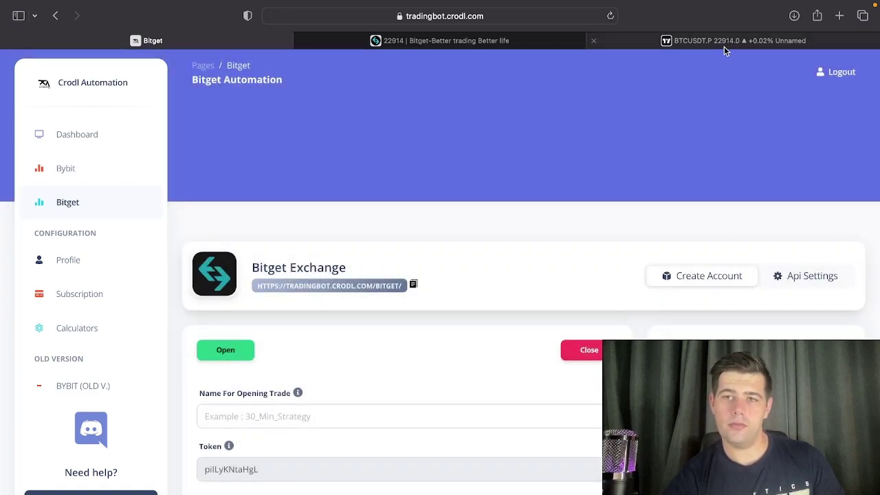
{"action": "left_click", "coordinate": [724, 43]}
{"action": "left_click", "coordinate": [326, 129]}
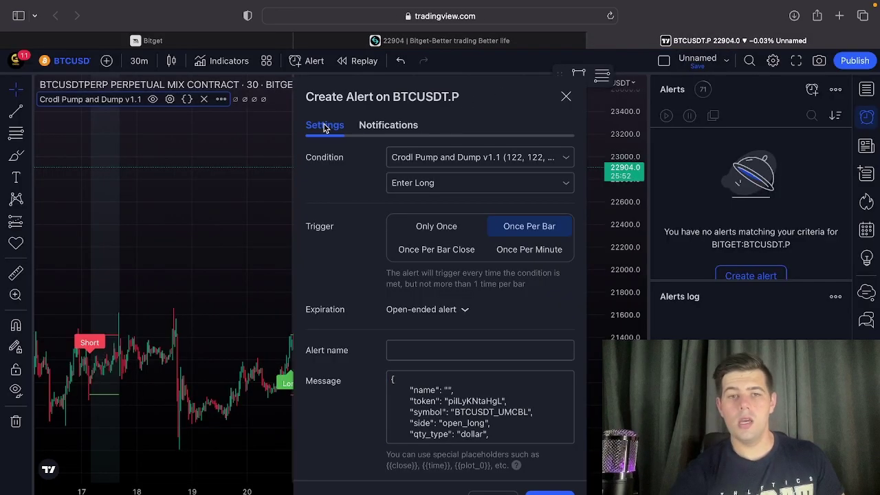
{"action": "left_click", "coordinate": [376, 131]}
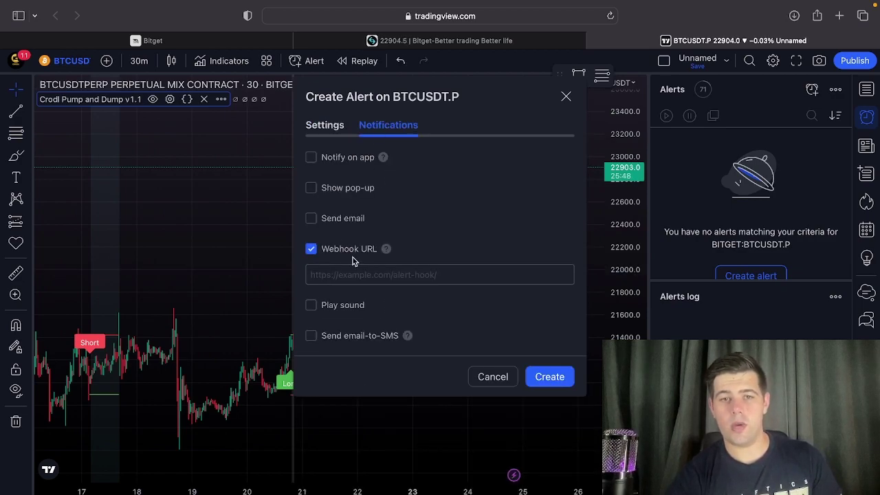
{"action": "left_click", "coordinate": [359, 274]}
{"action": "key", "text": "super+v"}
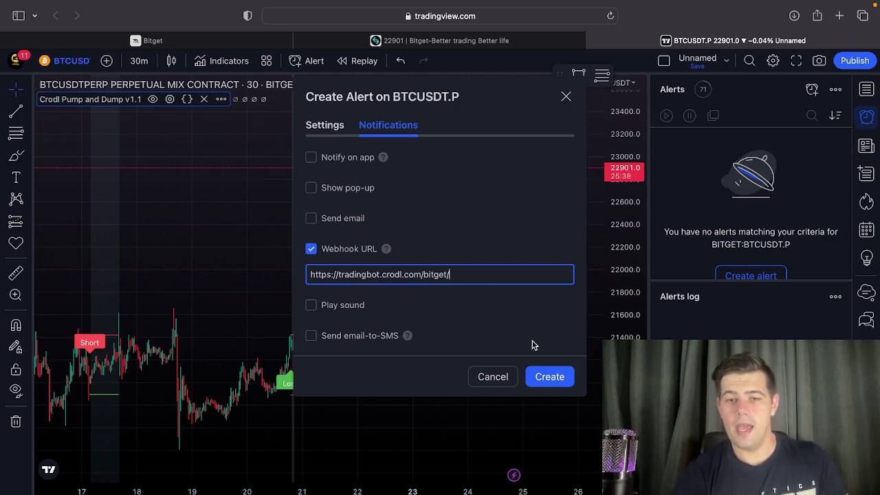
{"action": "left_click", "coordinate": [540, 377]}
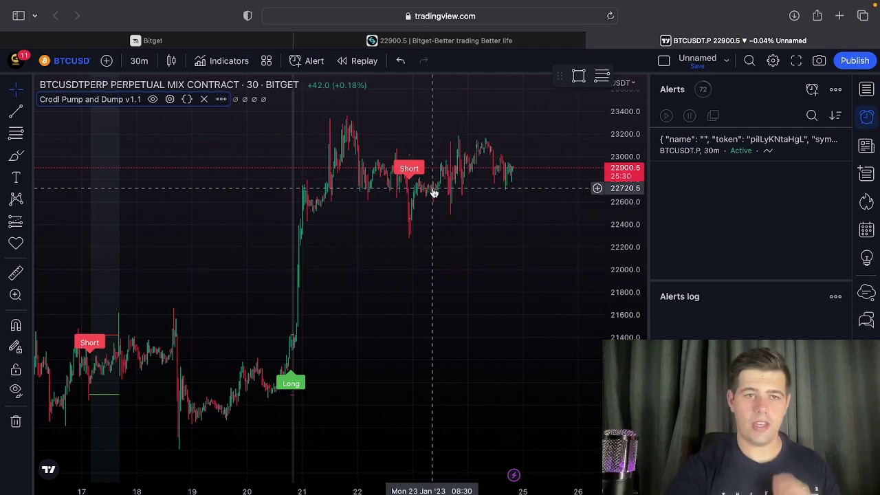
Switch the Crodl Bitget BTCUSDT_UMCBL open-trade order side from Buy to Sell.
{"action": "left_click", "coordinate": [192, 40]}
{"action": "scroll", "coordinate": [416, 282], "scroll_direction": "down", "scroll_amount": 5}
{"action": "scroll", "coordinate": [416, 282], "scroll_direction": "down", "scroll_amount": 3}
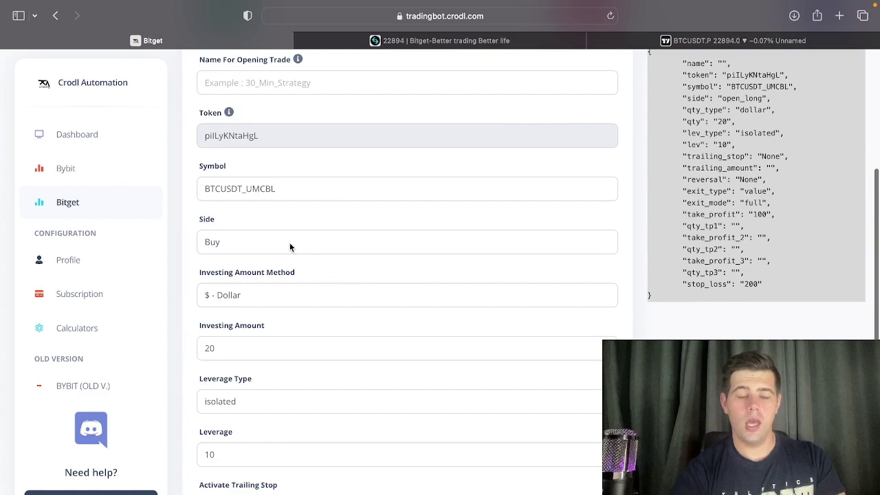
{"action": "left_click", "coordinate": [287, 241]}
{"action": "left_click", "coordinate": [269, 249]}
{"action": "scroll", "coordinate": [287, 363], "scroll_direction": "down", "scroll_amount": 6}
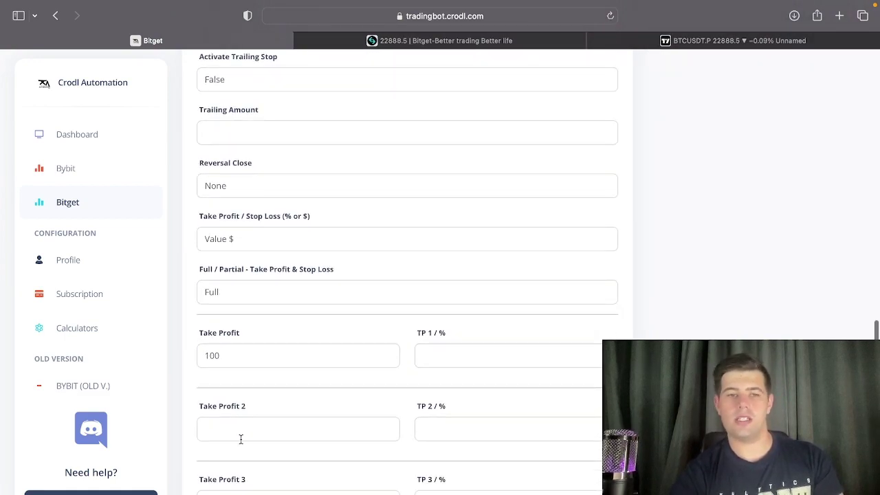
{"action": "scroll", "coordinate": [240, 438], "scroll_direction": "down", "scroll_amount": 3}
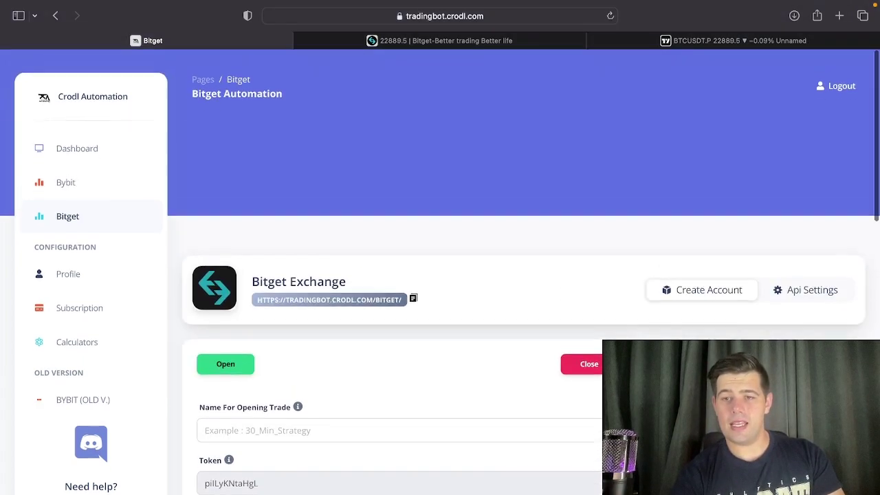
{"action": "scroll", "coordinate": [820, 327], "scroll_direction": "down", "scroll_amount": 1}
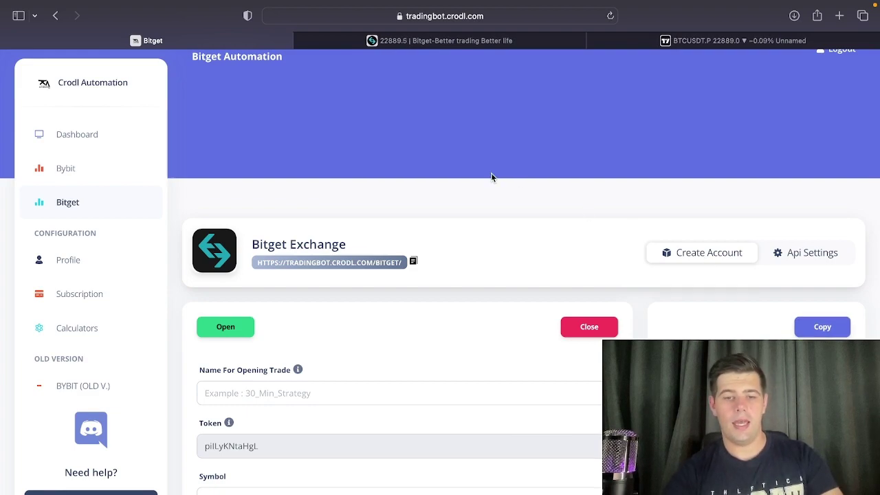
Start a new BTCUSDT.P alert on Crodl Pump and Dump Enter Long, triggering Once Per Bar.
{"action": "left_click", "coordinate": [666, 40]}
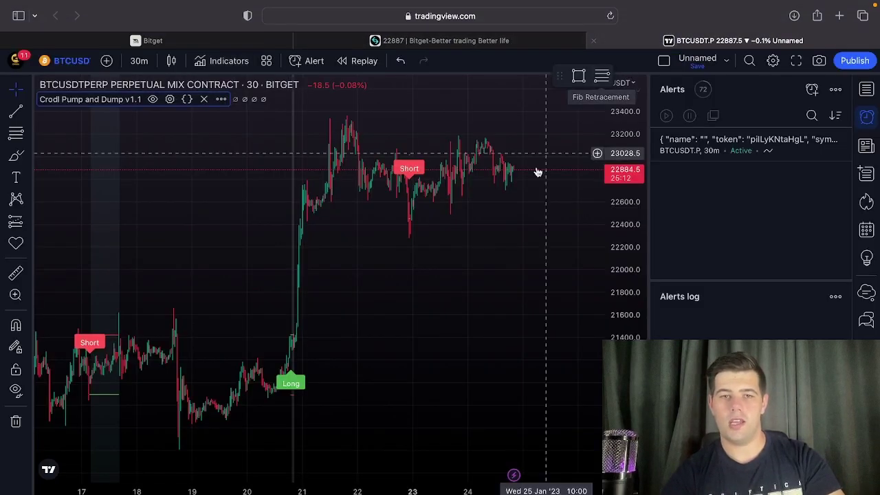
{"action": "left_click", "coordinate": [812, 90]}
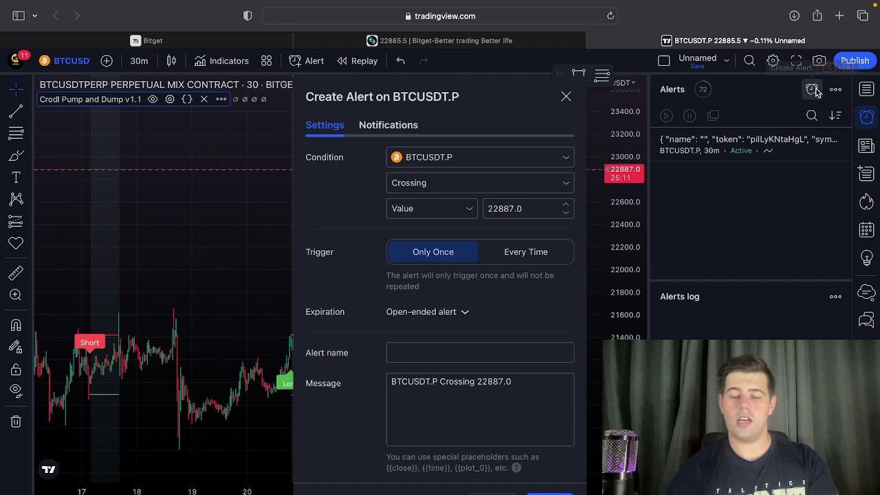
{"action": "left_click", "coordinate": [476, 161]}
{"action": "left_click", "coordinate": [440, 200]}
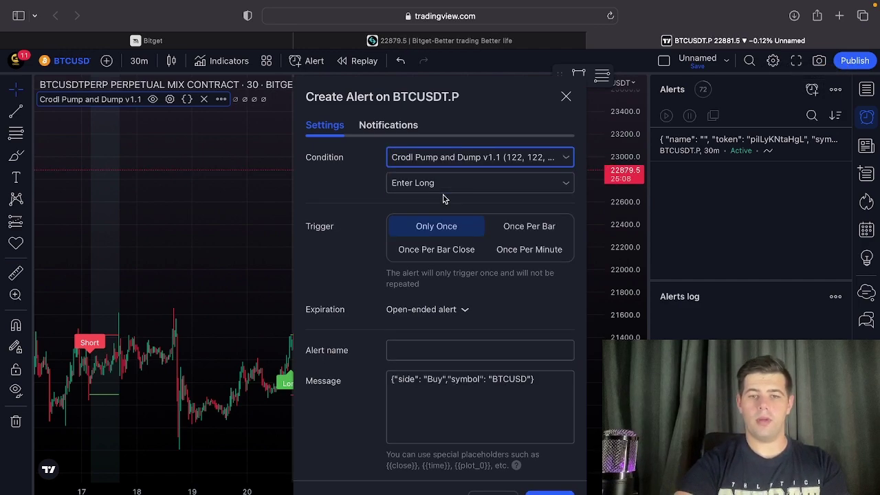
{"action": "left_click", "coordinate": [506, 224]}
Replace the alert message with the Crodl JSON, check the Webhook URL, and create the alert.
{"action": "left_click", "coordinate": [496, 393]}
{"action": "key", "text": "super+a"}
{"action": "key", "text": "BackSpace"}
{"action": "key", "text": "super+v"}
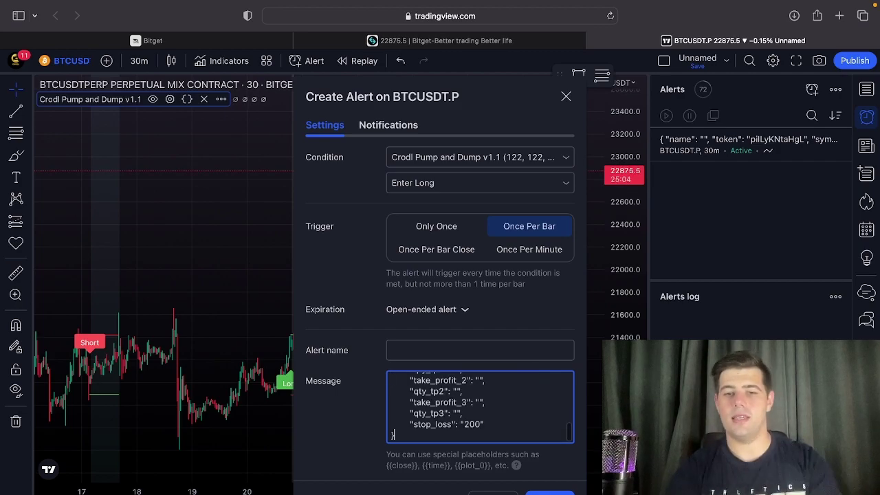
{"action": "left_click", "coordinate": [381, 129]}
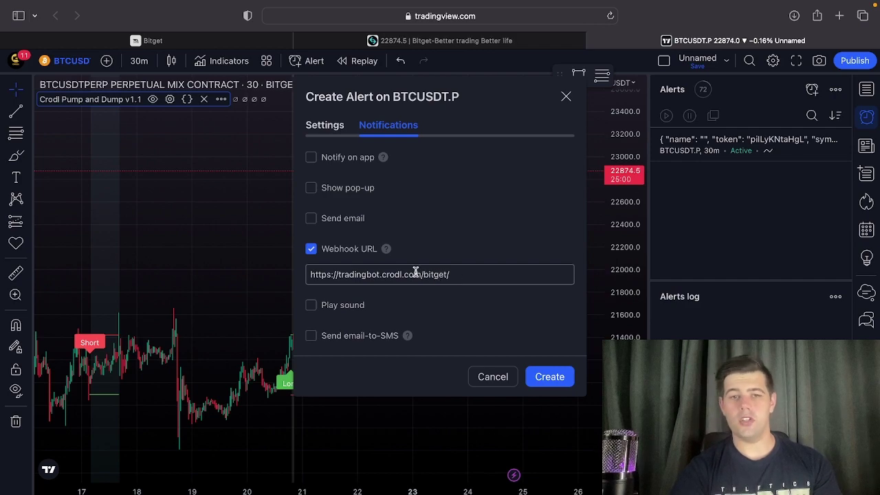
{"action": "left_click", "coordinate": [326, 130]}
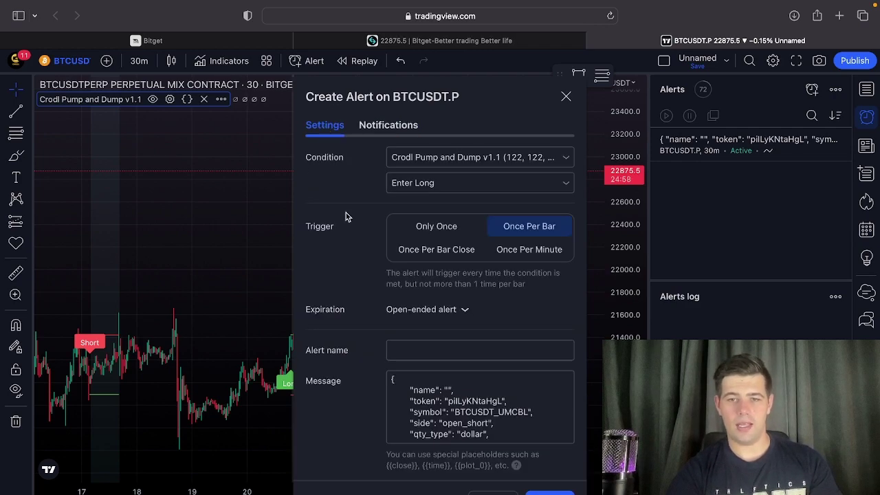
{"action": "left_click", "coordinate": [539, 492]}
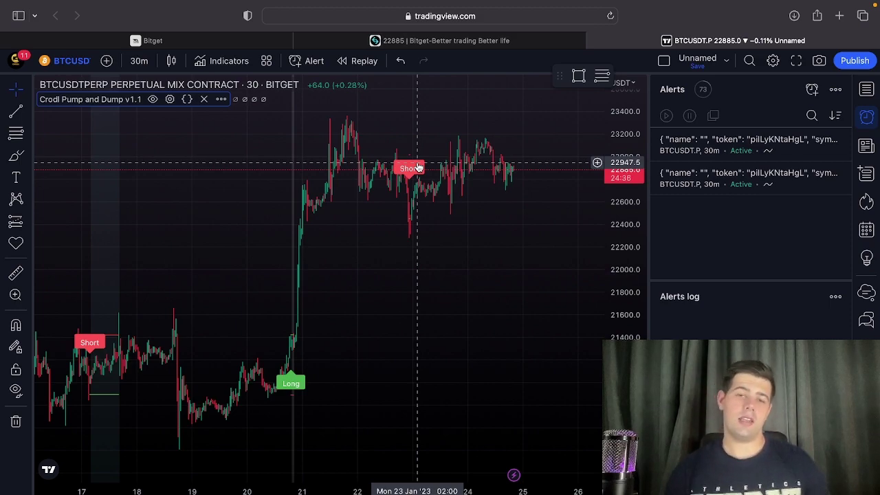
Delete both BTCUSDT.P alerts from the Alerts panel and open Crodl Pump and Dump's settings.
{"action": "scroll", "coordinate": [417, 167], "scroll_direction": "up", "scroll_amount": 2}
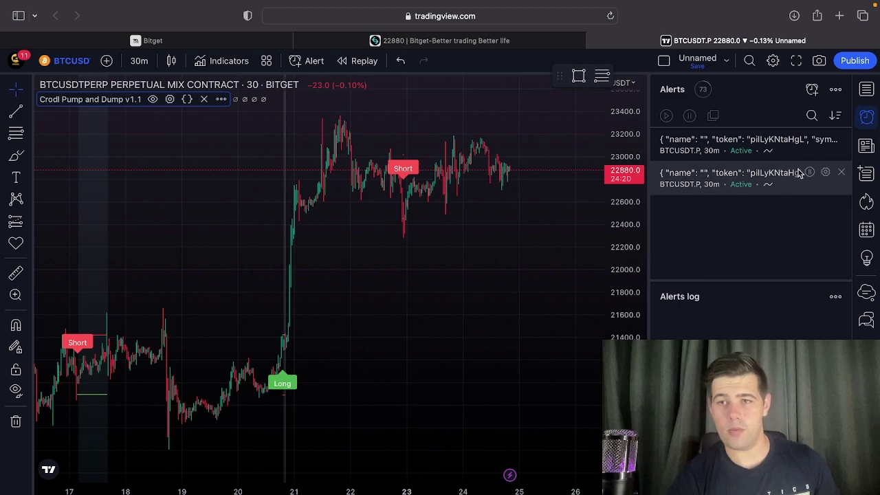
{"action": "left_click", "coordinate": [840, 141]}
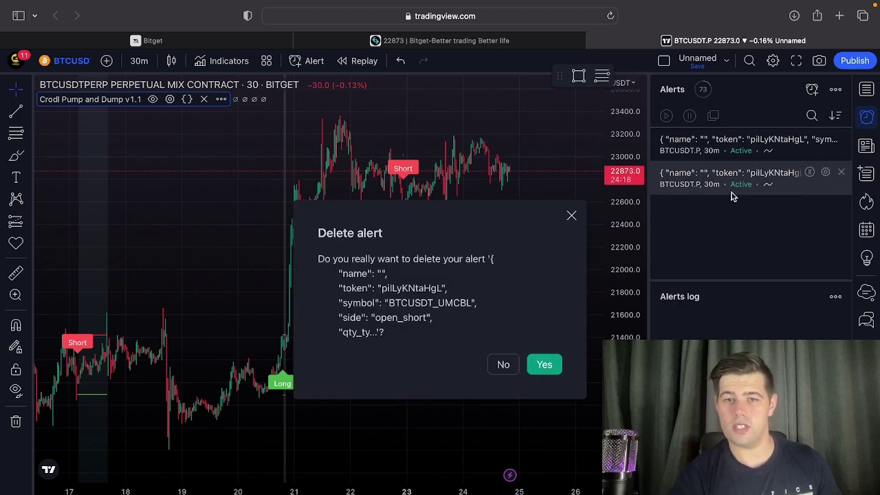
{"action": "left_click", "coordinate": [546, 376]}
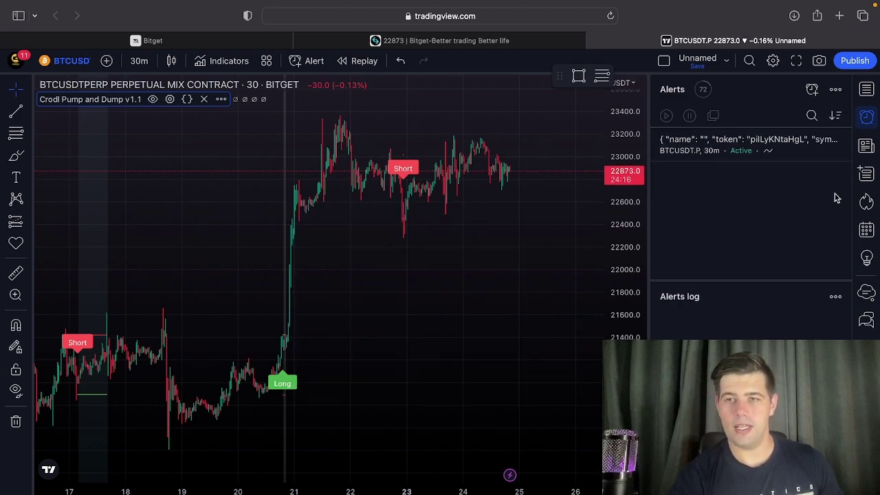
{"action": "left_click", "coordinate": [841, 139]}
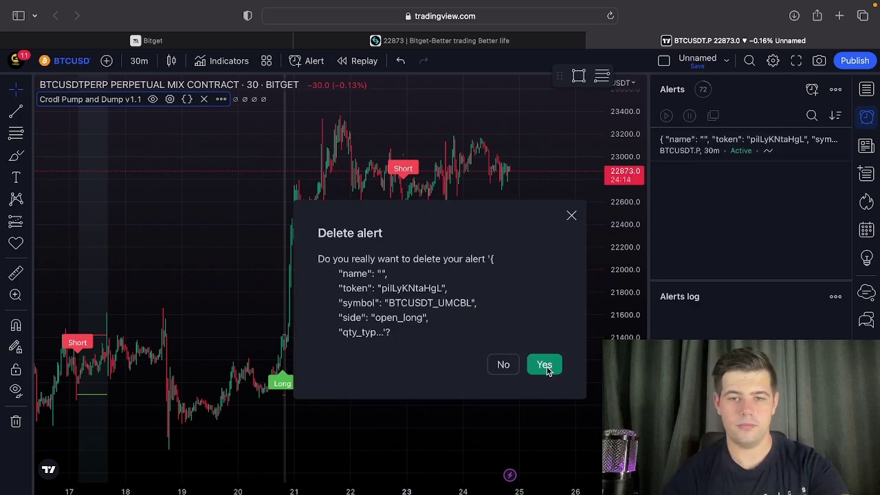
{"action": "left_click", "coordinate": [543, 364]}
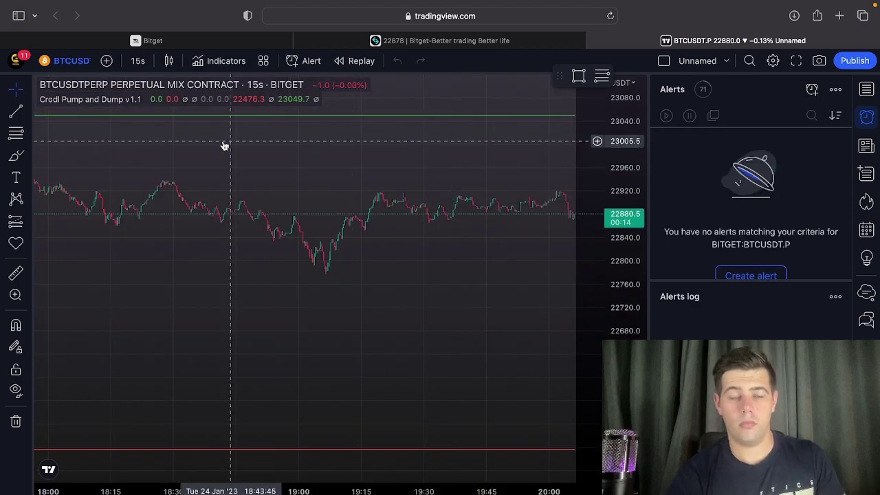
{"action": "left_click", "coordinate": [170, 99]}
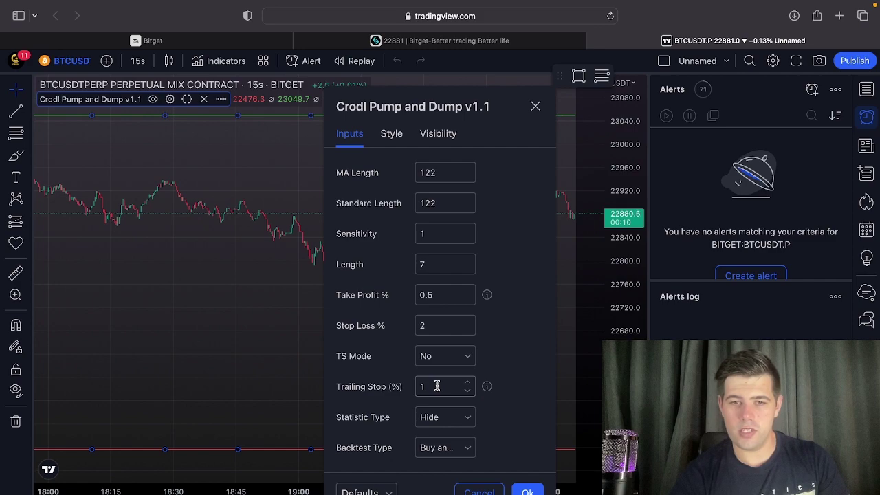
Set Crodl Pump and Dump's Stop Loss % and Take Profit % to 0.1 and apply.
{"action": "key", "text": "BackSpace"}
{"action": "type", "text": "1.5"}
{"action": "key", "text": "BackSpace"}
{"action": "key", "text": "BackSpace"}
{"action": "type", "text": ".1"}
{"action": "left_click", "coordinate": [435, 294]}
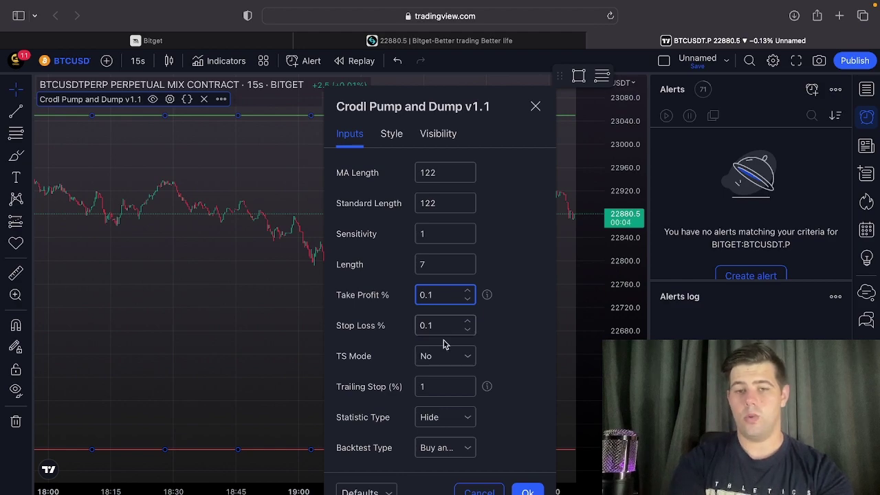
{"action": "left_click", "coordinate": [527, 493]}
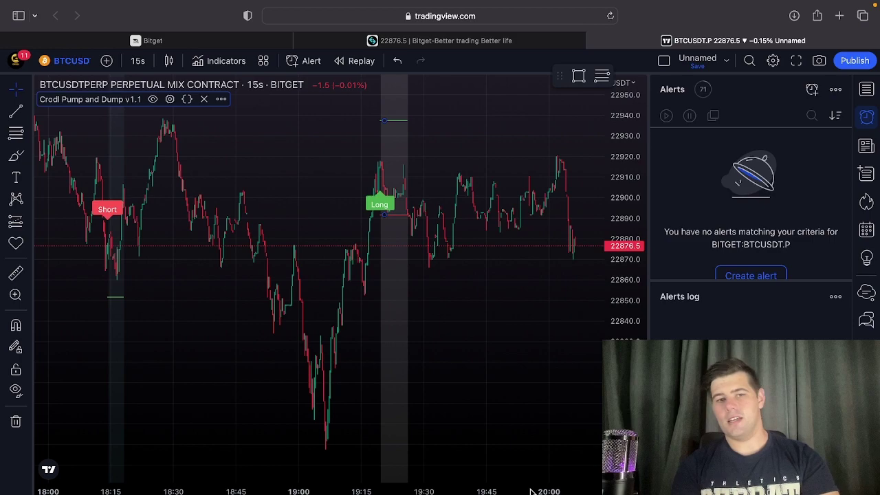
Remove Crodl Pump and Dump from the 15s chart and bring up the Indicators library.
{"action": "scroll", "coordinate": [431, 367], "scroll_direction": "up", "scroll_amount": 5}
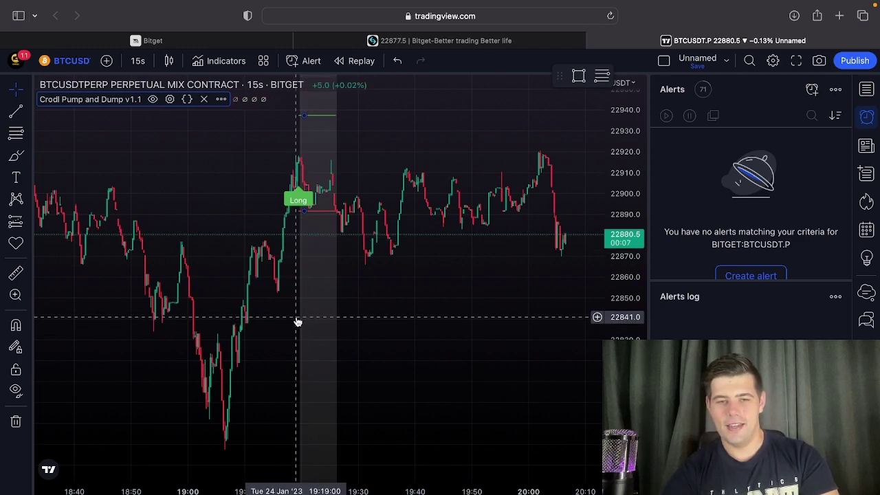
{"action": "mouse_move", "coordinate": [402, 66]}
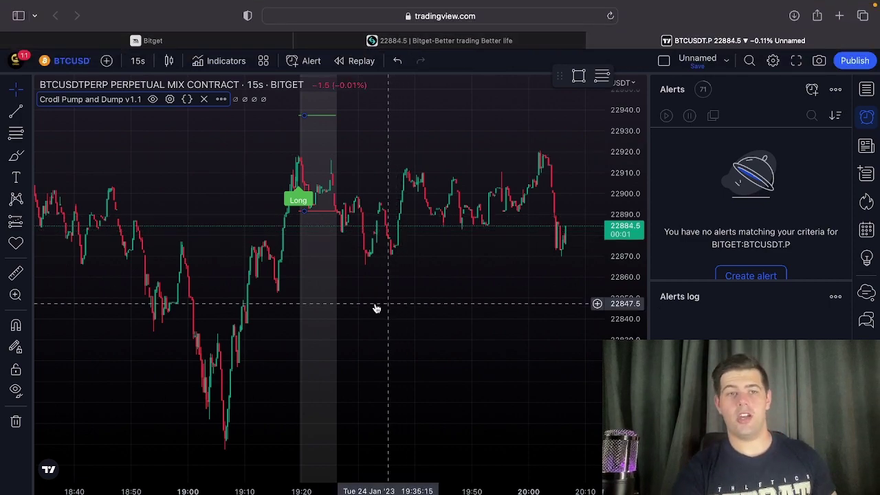
{"action": "left_click", "coordinate": [203, 99]}
{"action": "scroll", "coordinate": [289, 227], "scroll_direction": "right", "scroll_amount": 5}
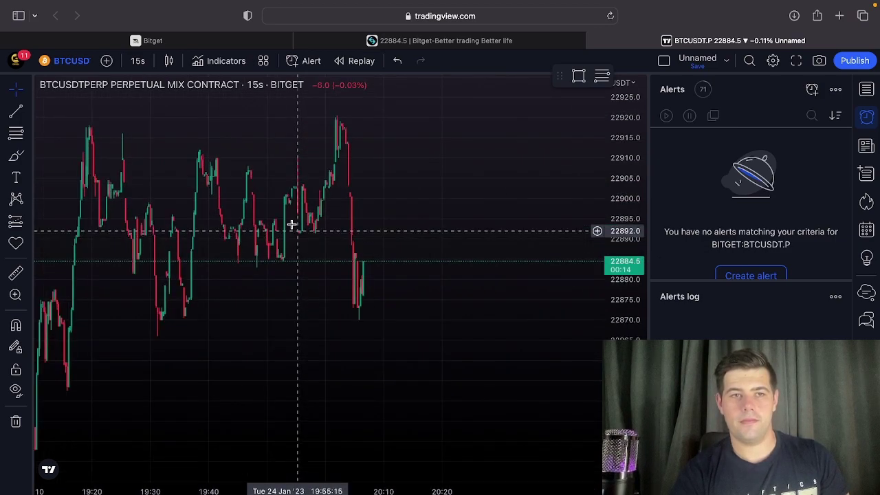
{"action": "left_click", "coordinate": [225, 60]}
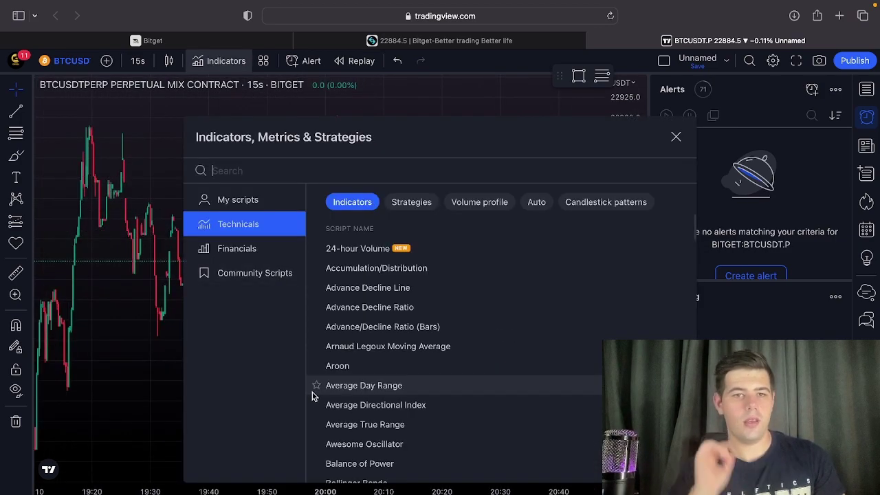
Close the Indicators library and draw a flat trend line at about 22893, just above price.
{"action": "left_click", "coordinate": [678, 138]}
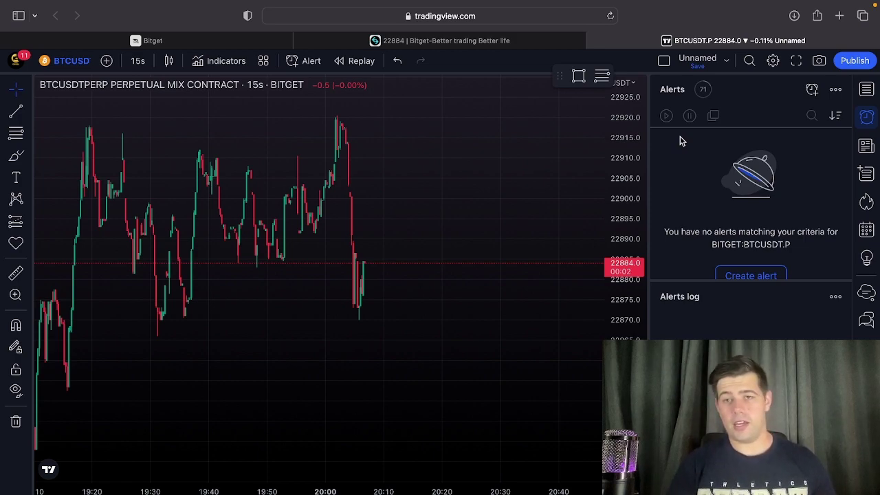
{"action": "left_click_drag", "start_coordinate": [631, 180], "coordinate": [631, 214]}
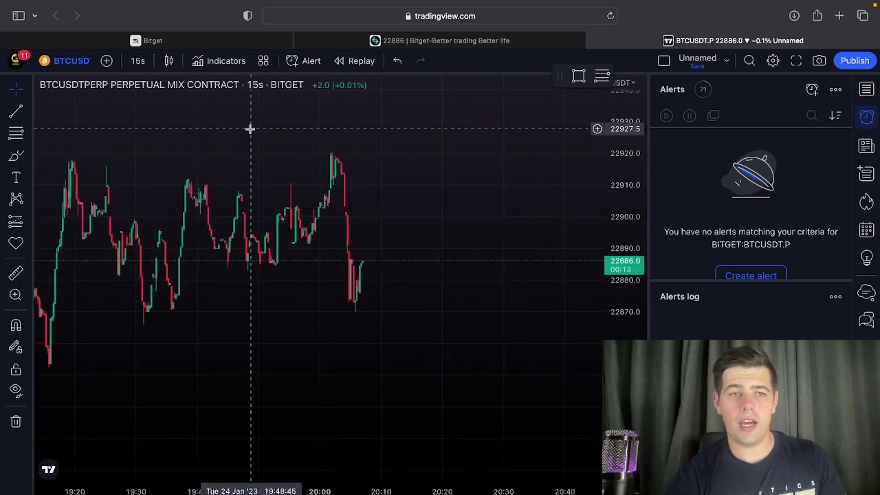
{"action": "left_click", "coordinate": [11, 111]}
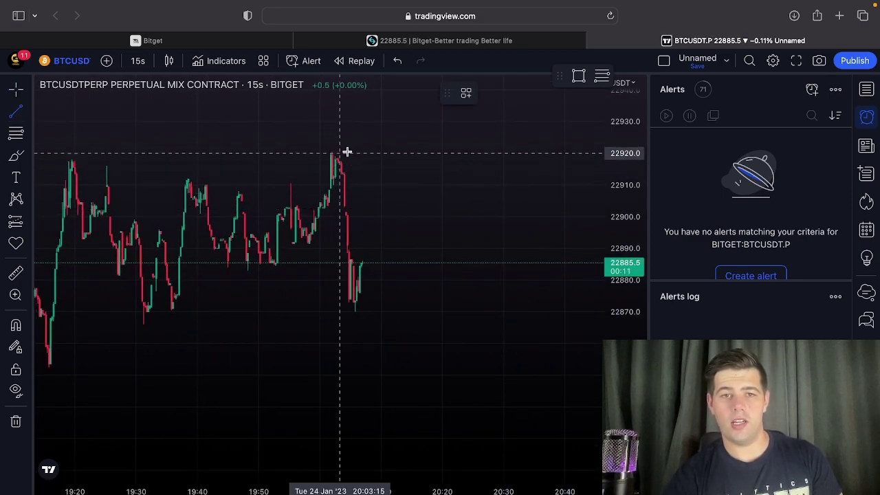
{"action": "left_click", "coordinate": [317, 239]}
{"action": "left_click", "coordinate": [466, 239]}
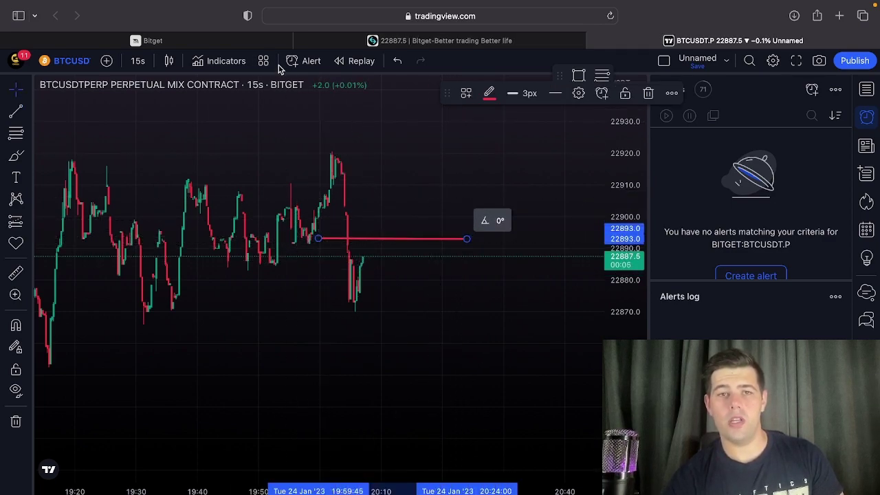
{"action": "left_click", "coordinate": [201, 41]}
Set the Crodl Bitget open-trade form's Side to Buy.
{"action": "scroll", "coordinate": [321, 354], "scroll_direction": "down", "scroll_amount": 3}
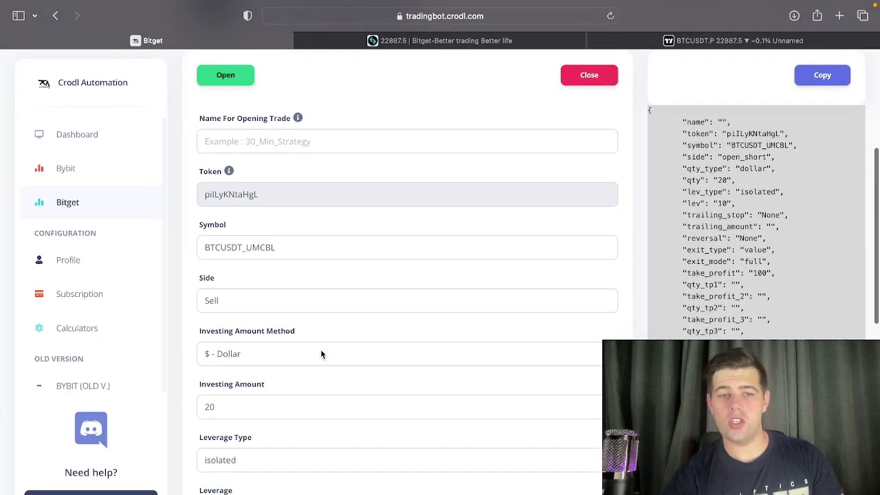
{"action": "left_click", "coordinate": [284, 301]}
{"action": "left_click", "coordinate": [329, 283]}
{"action": "scroll", "coordinate": [524, 407], "scroll_direction": "down", "scroll_amount": 10}
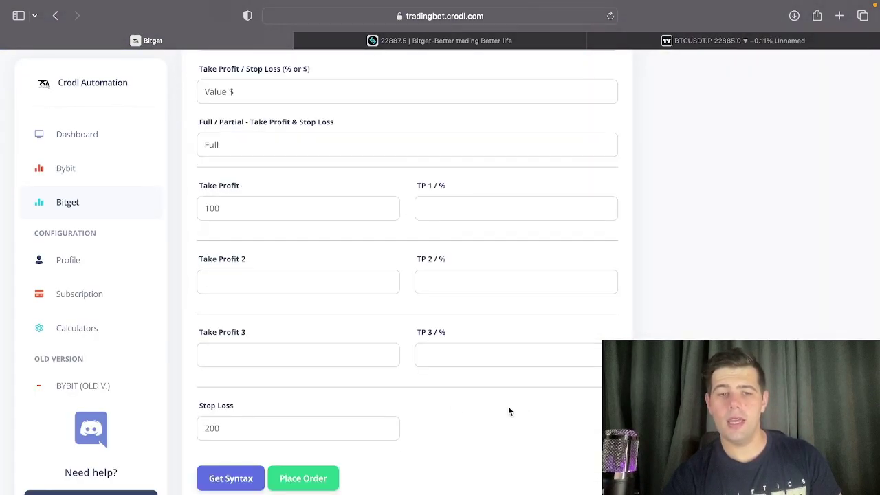
{"action": "scroll", "coordinate": [573, 429], "scroll_direction": "up", "scroll_amount": 15}
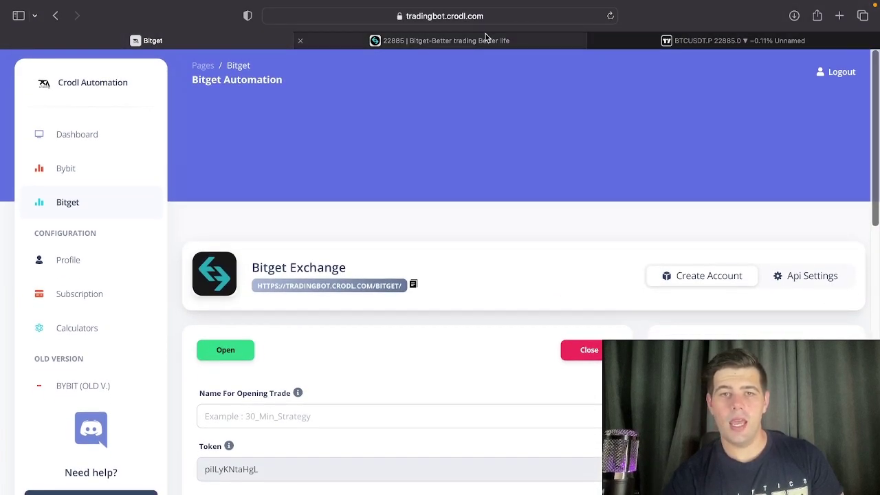
Add an alert on the trend line with the Crossing Up condition.
{"action": "left_click", "coordinate": [683, 43]}
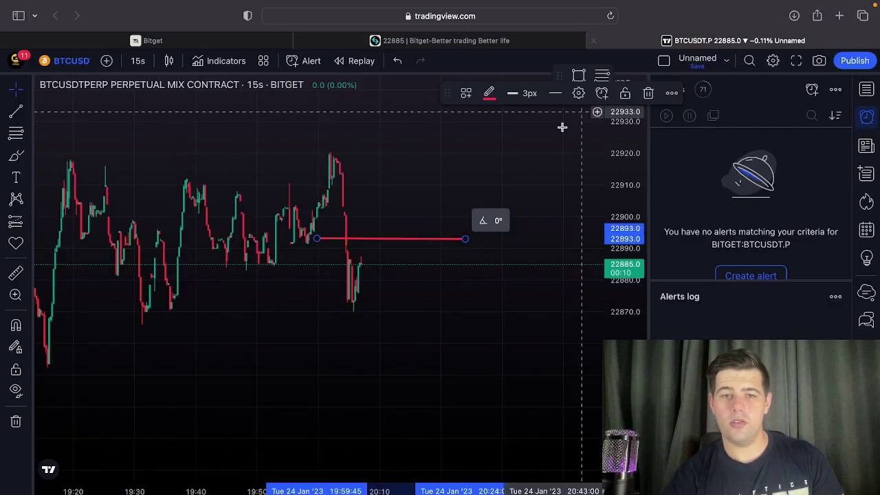
{"action": "right_click", "coordinate": [372, 239]}
{"action": "left_click", "coordinate": [387, 250]}
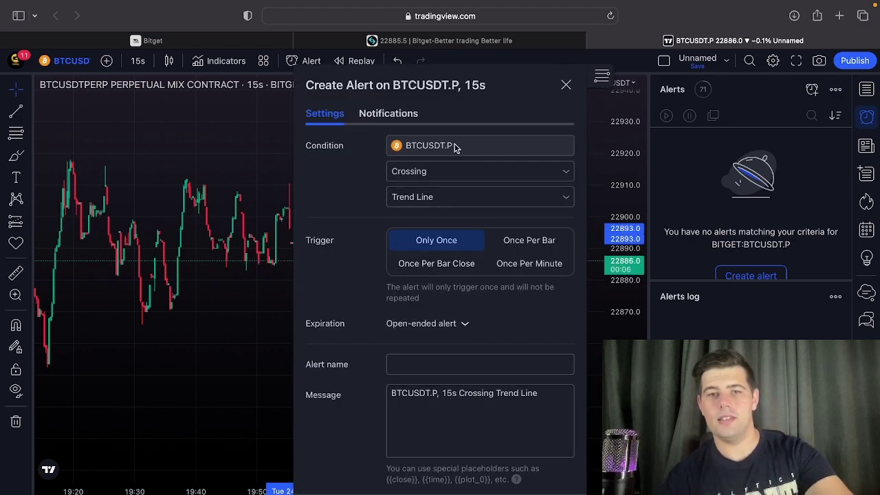
{"action": "left_click", "coordinate": [413, 177]}
{"action": "left_click", "coordinate": [416, 214]}
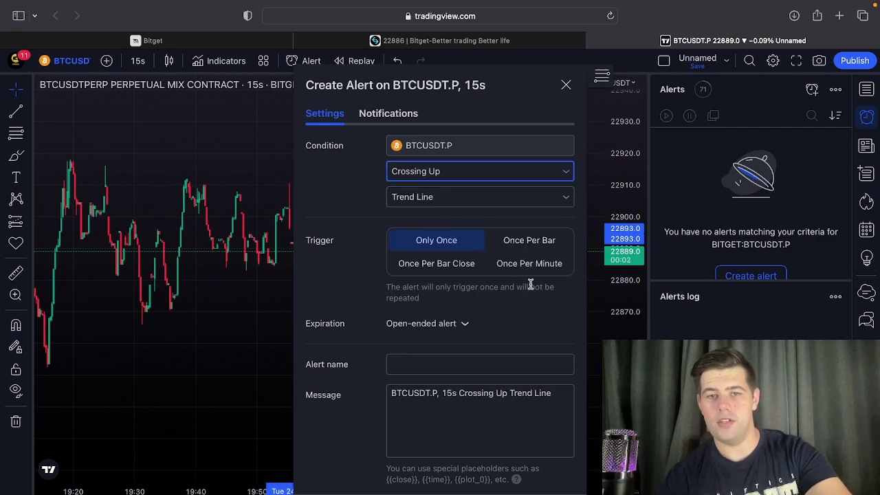
Paste the Crodl JSON as the alert message, create it, and tile Bitget beside TradingView.
{"action": "left_click", "coordinate": [506, 402]}
{"action": "key", "text": "super+a"}
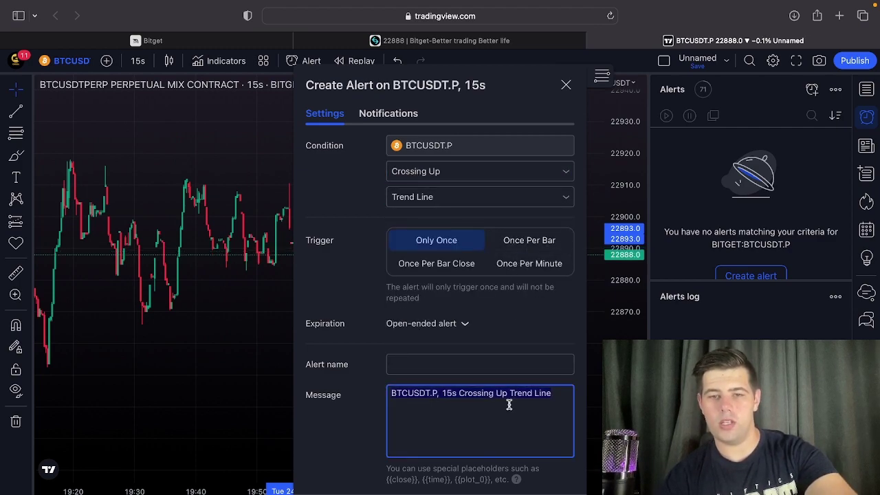
{"action": "key", "text": "super+v"}
{"action": "key", "text": "Escape"}
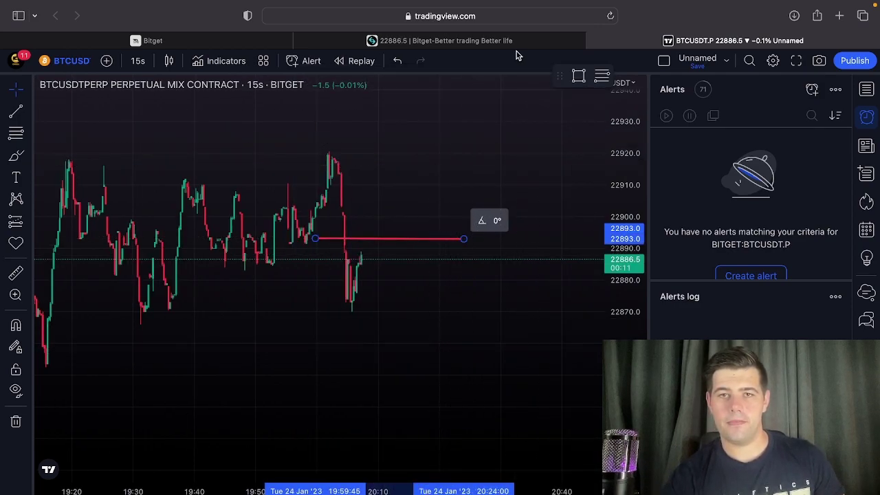
{"action": "mouse_move", "coordinate": [69, 21]}
{"action": "key", "text": "ctrl+Right"}
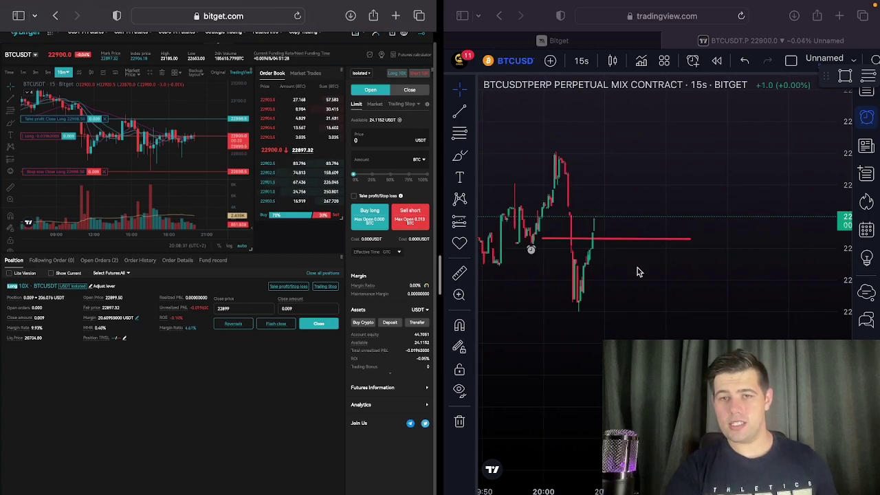
Delete the old alerted trend line and confirm removing its alert.
{"action": "left_click", "coordinate": [623, 241]}
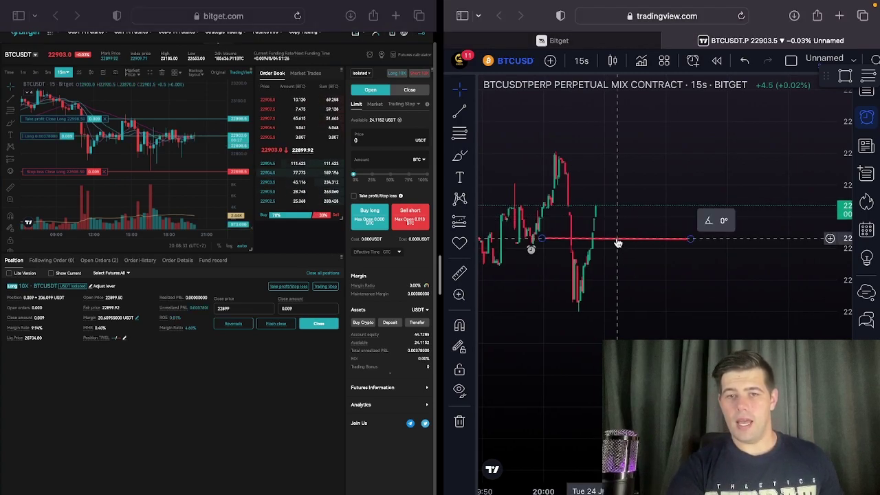
{"action": "key", "text": "Delete"}
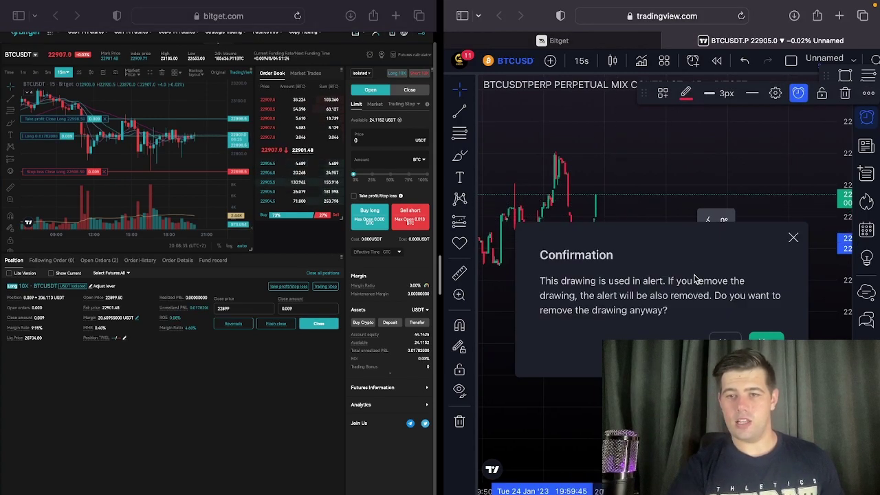
{"action": "left_click", "coordinate": [759, 338]}
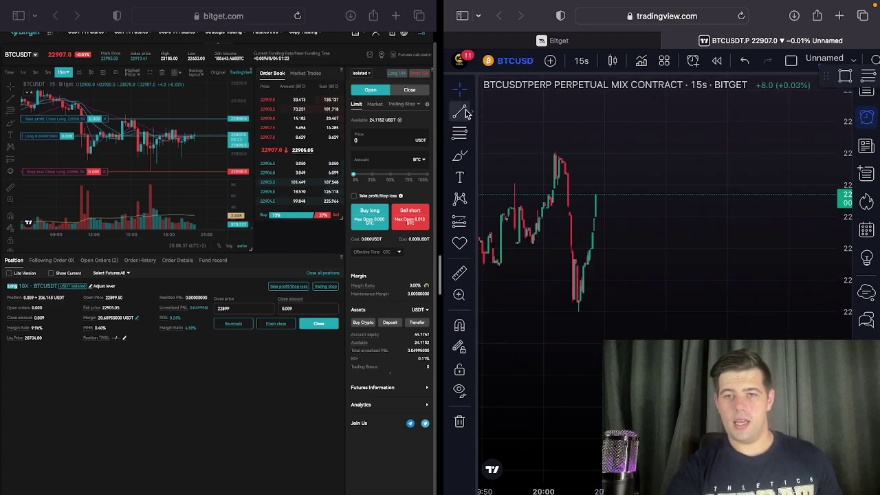
Draw a new horizontal trend line at the recent peak, then switch to the Crodl automation page.
{"action": "left_click", "coordinate": [547, 144]}
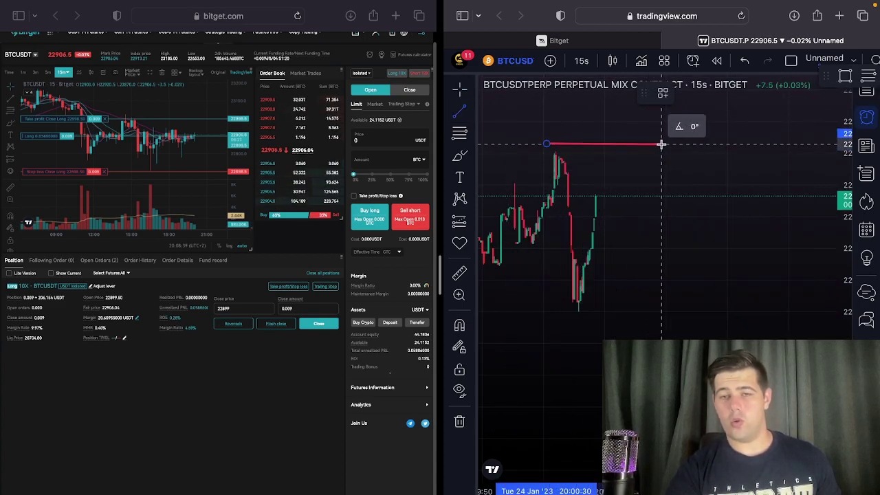
{"action": "left_click", "coordinate": [661, 143]}
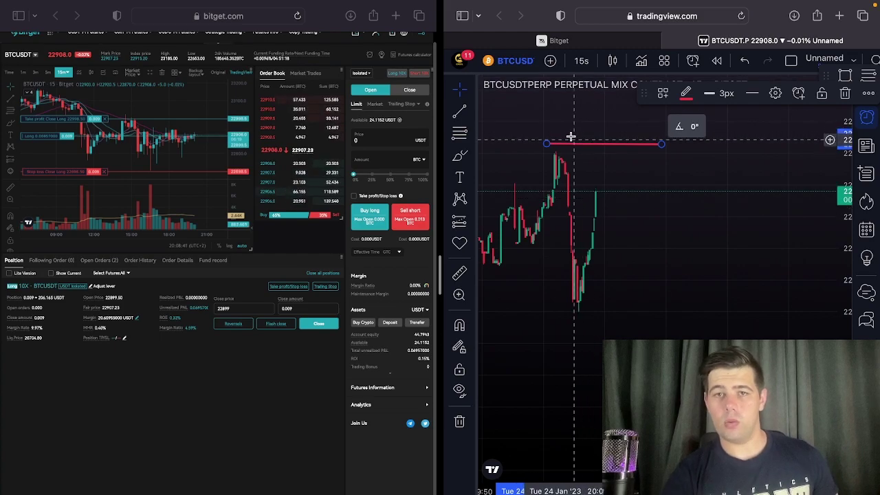
{"action": "left_click", "coordinate": [553, 42]}
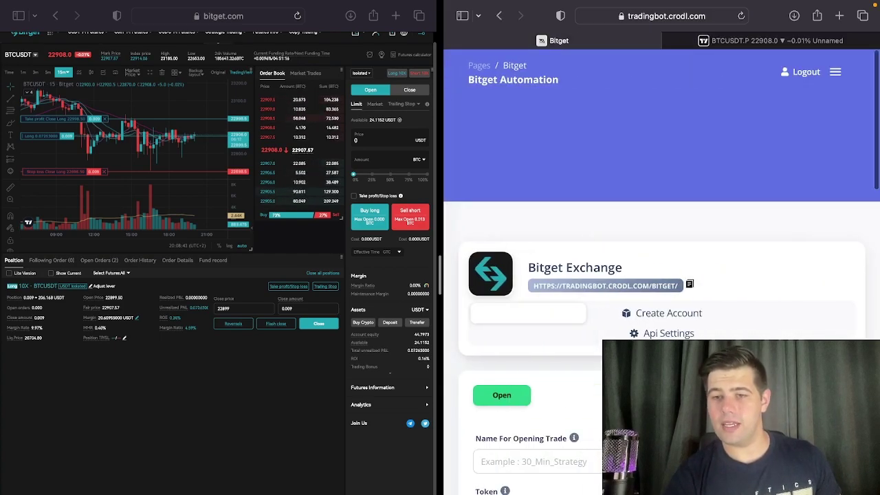
Generate the close_long JSON webhook syntax for BTCUSDT_UMCBL, then return to the TradingView chart.
{"action": "scroll", "coordinate": [660, 275], "scroll_direction": "down", "scroll_amount": 5}
{"action": "left_click", "coordinate": [502, 448]}
{"action": "scroll", "coordinate": [660, 275], "scroll_direction": "down", "scroll_amount": 2}
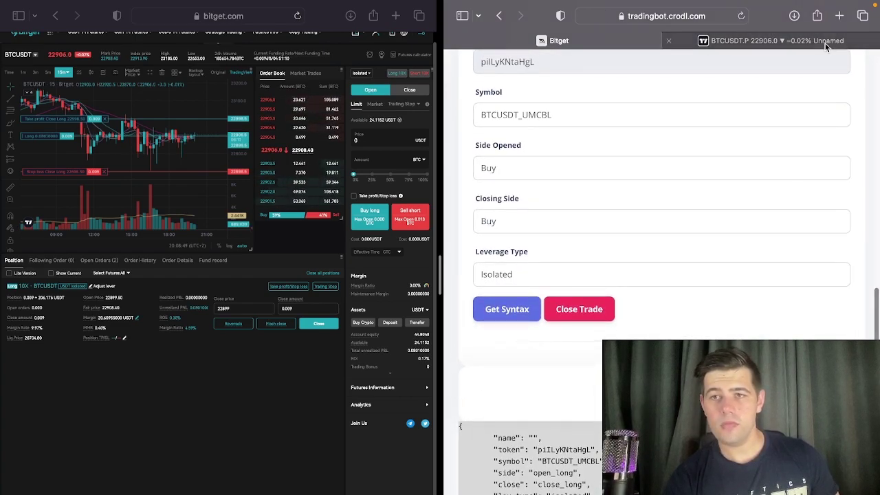
{"action": "left_click", "coordinate": [757, 42]}
Add a Crossing Up alert on the red trend line, then drag the line down toward the price.
{"action": "right_click", "coordinate": [615, 148]}
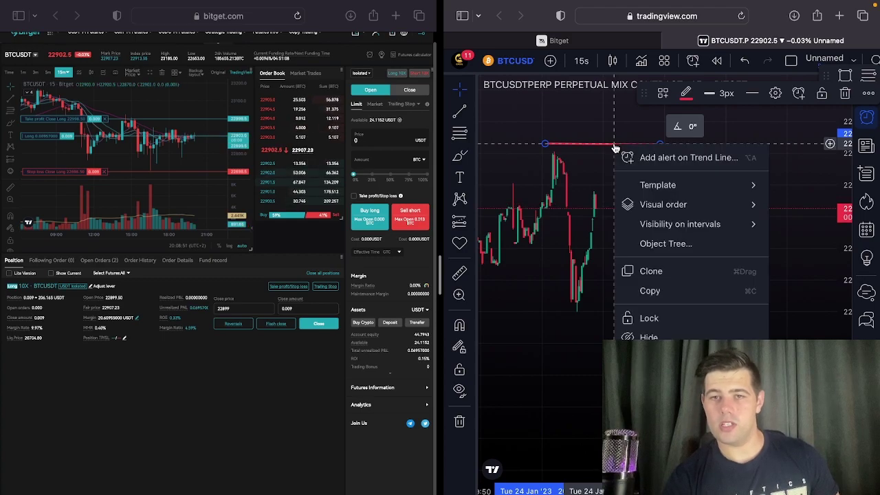
{"action": "left_click", "coordinate": [639, 157]}
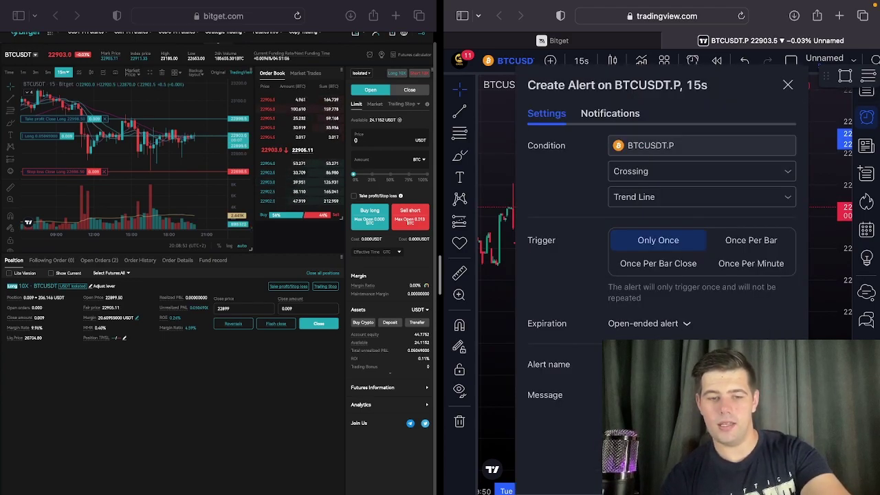
{"action": "left_click", "coordinate": [647, 198]}
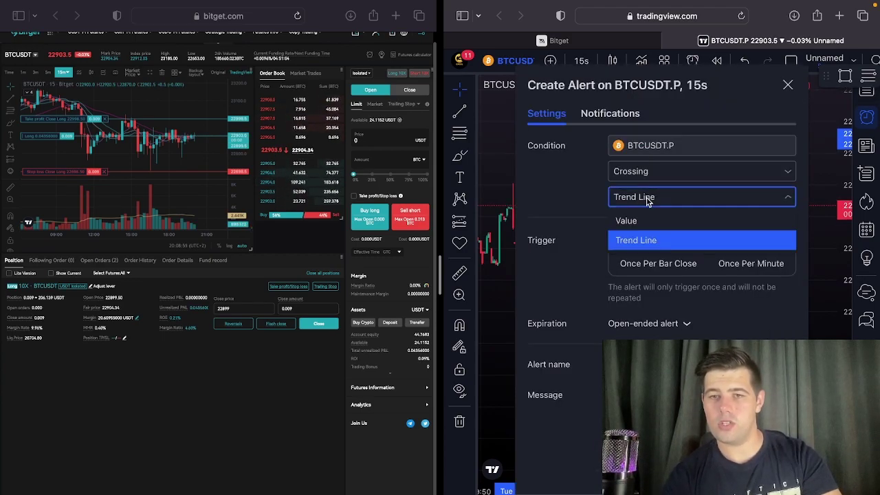
{"action": "left_click", "coordinate": [619, 173]}
{"action": "left_click", "coordinate": [619, 173]}
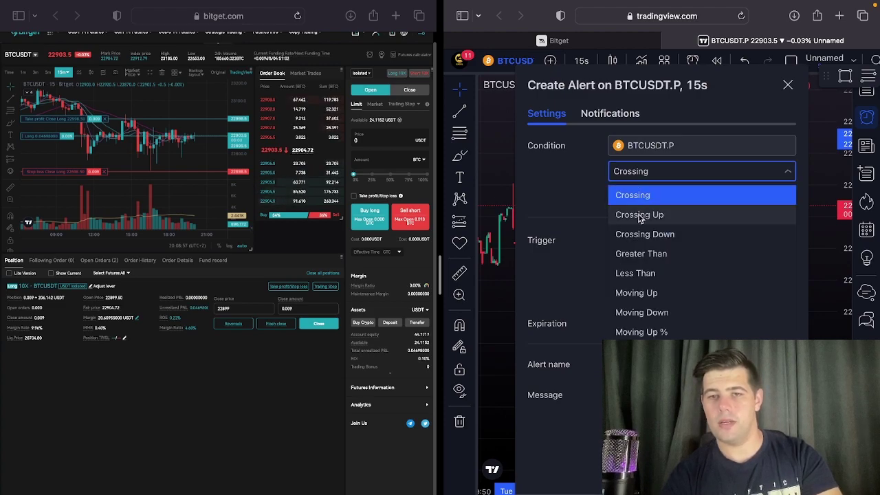
{"action": "left_click", "coordinate": [640, 214]}
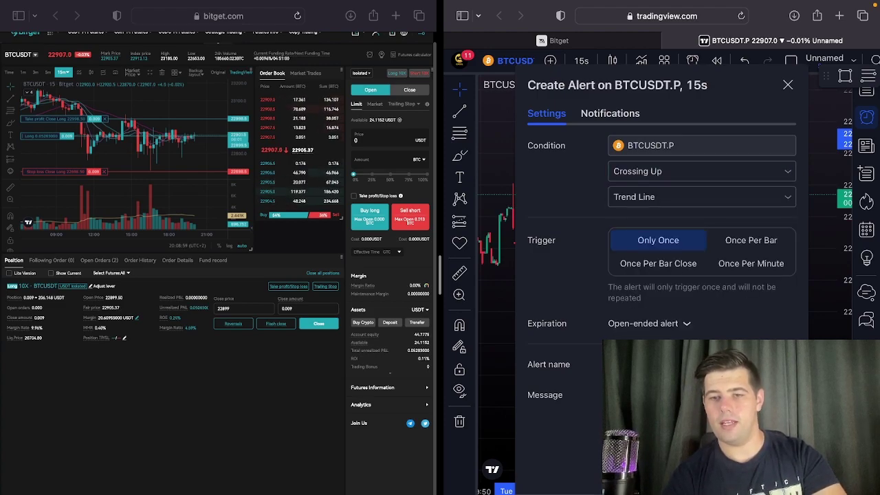
{"action": "key", "text": "Escape"}
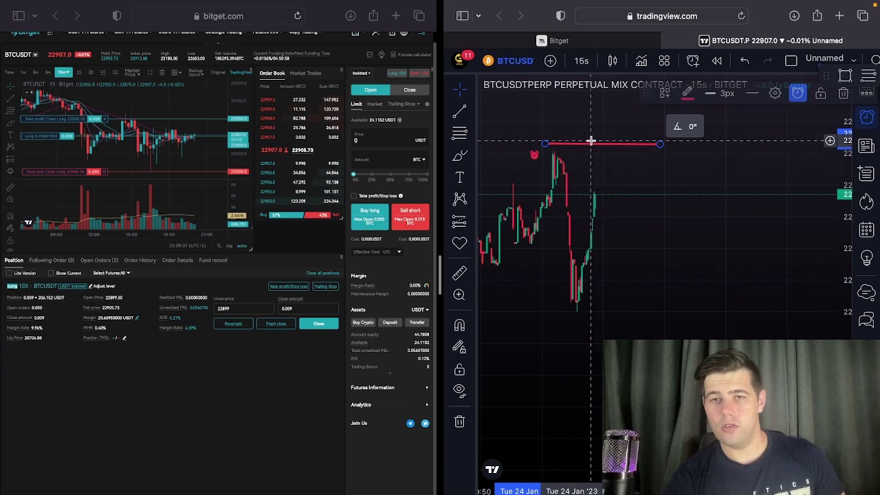
{"action": "left_click", "coordinate": [597, 144]}
{"action": "left_click_drag", "start_coordinate": [597, 144], "coordinate": [596, 184]}
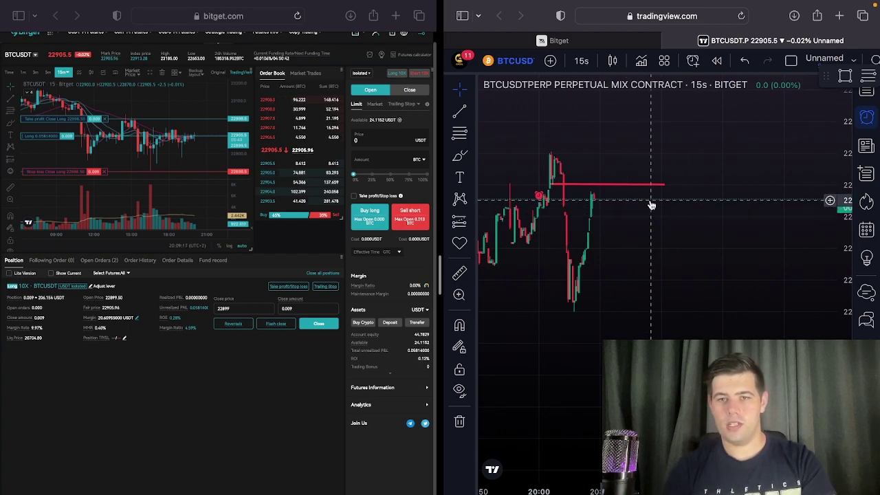
Lower the red trend line in two moves onto the current price so the alert closes the Bitget long.
{"action": "left_click", "coordinate": [637, 185]}
{"action": "left_click_drag", "start_coordinate": [637, 185], "coordinate": [640, 195]}
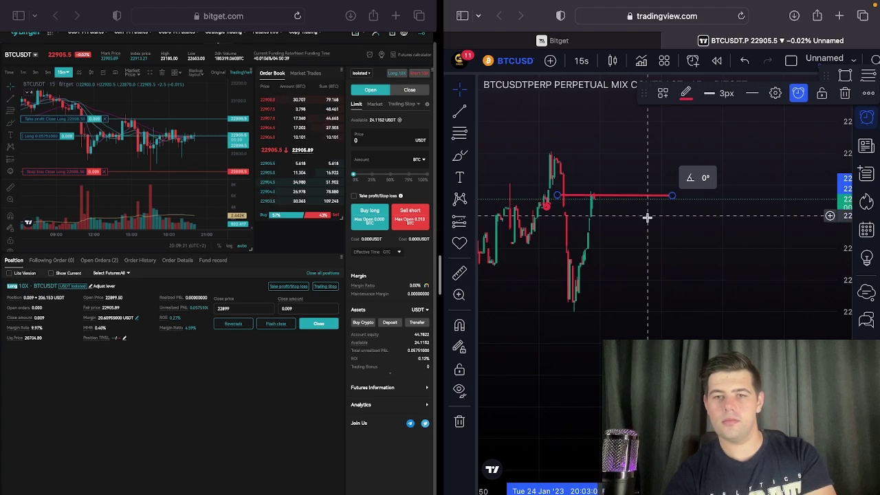
{"action": "left_click", "coordinate": [650, 227]}
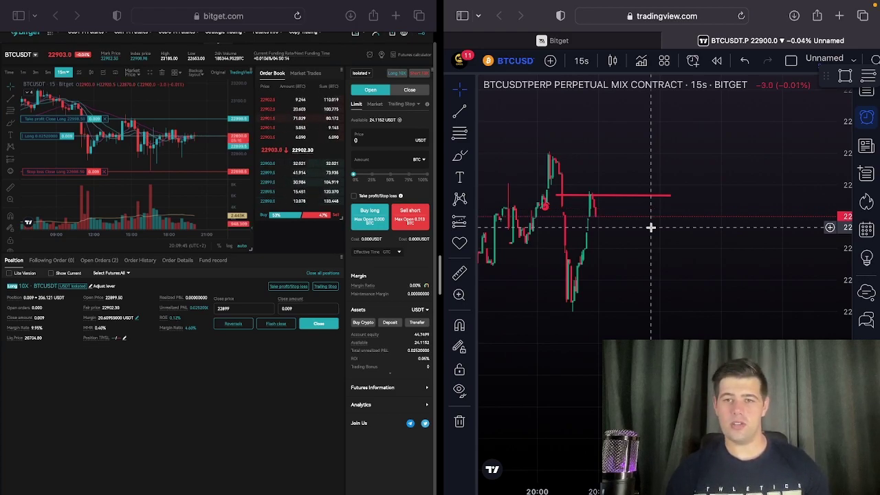
{"action": "left_click_drag", "start_coordinate": [636, 197], "coordinate": [634, 210]}
{"action": "left_click", "coordinate": [664, 275]}
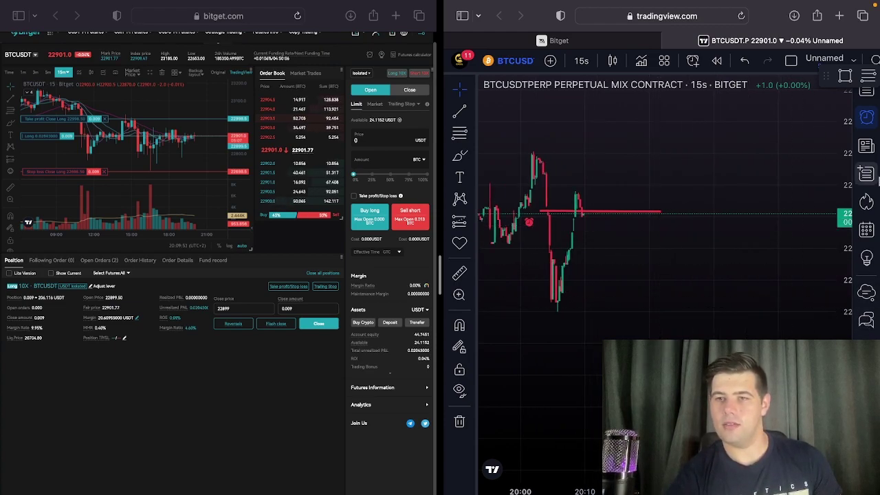
{"action": "left_click", "coordinate": [867, 120]}
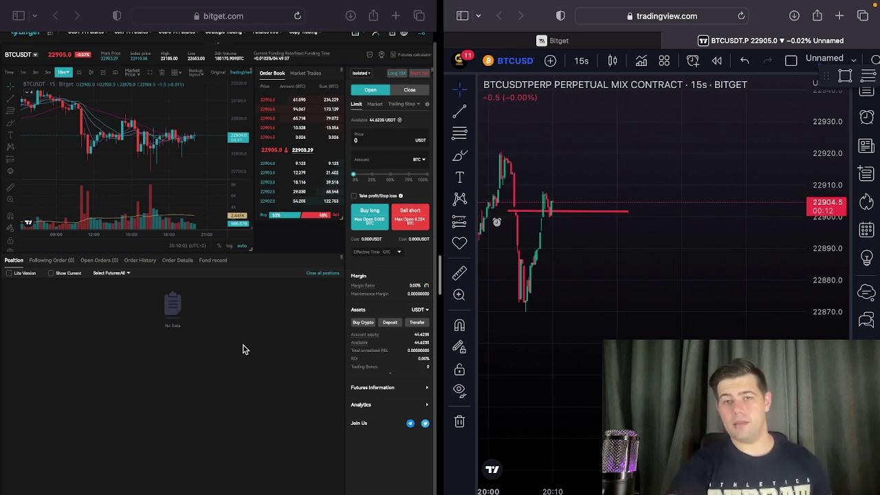
{"action": "right_click", "coordinate": [553, 218]}
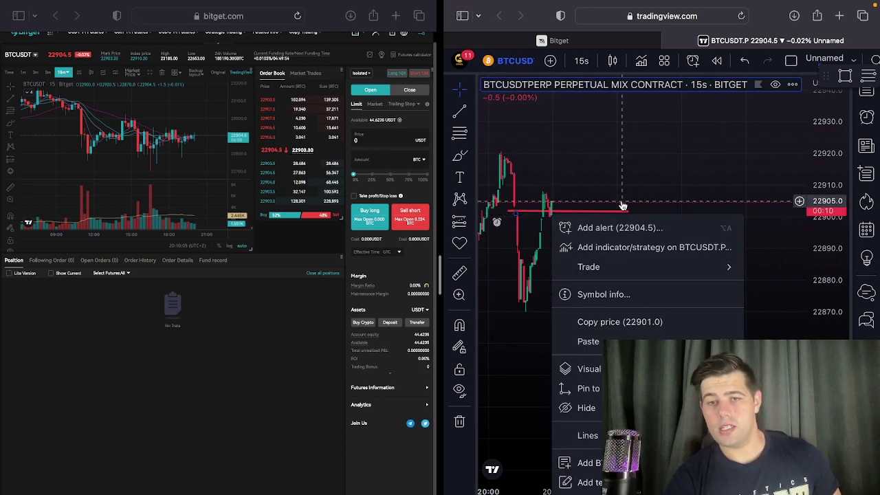
{"action": "left_click", "coordinate": [818, 178]}
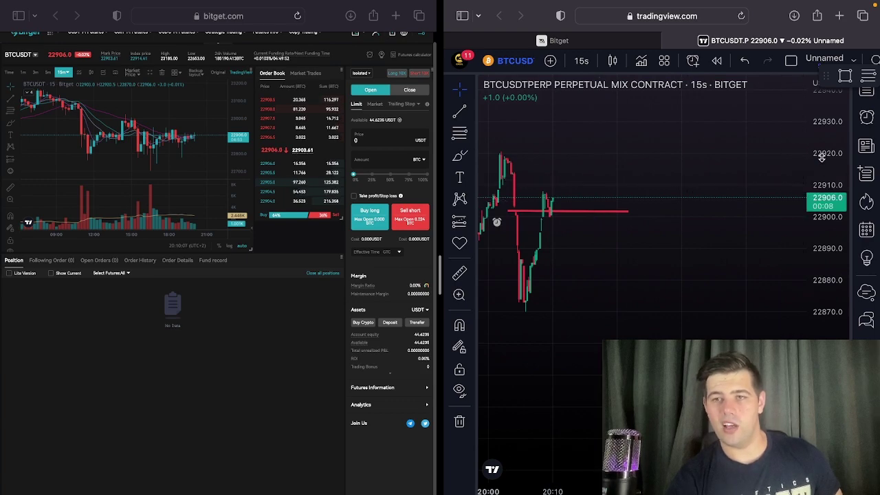
{"action": "scroll", "coordinate": [823, 283], "scroll_direction": "down", "scroll_amount": 5}
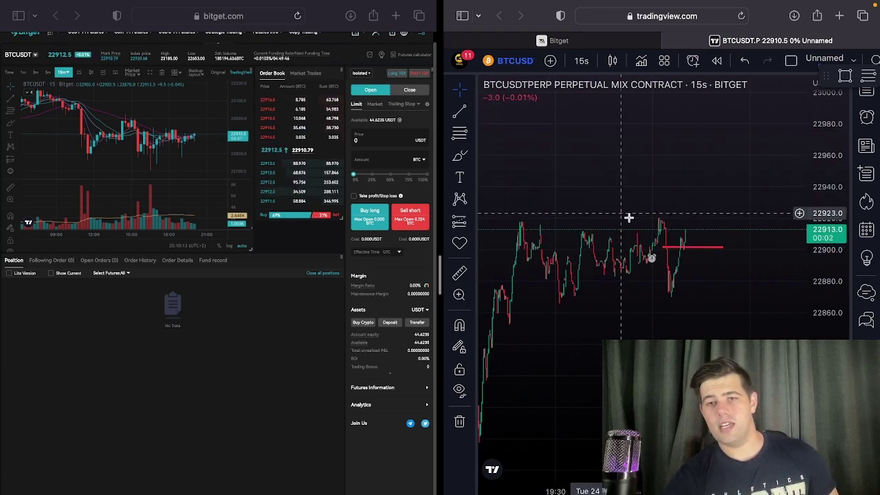
{"action": "left_click", "coordinate": [698, 245]}
{"action": "right_click", "coordinate": [697, 245]}
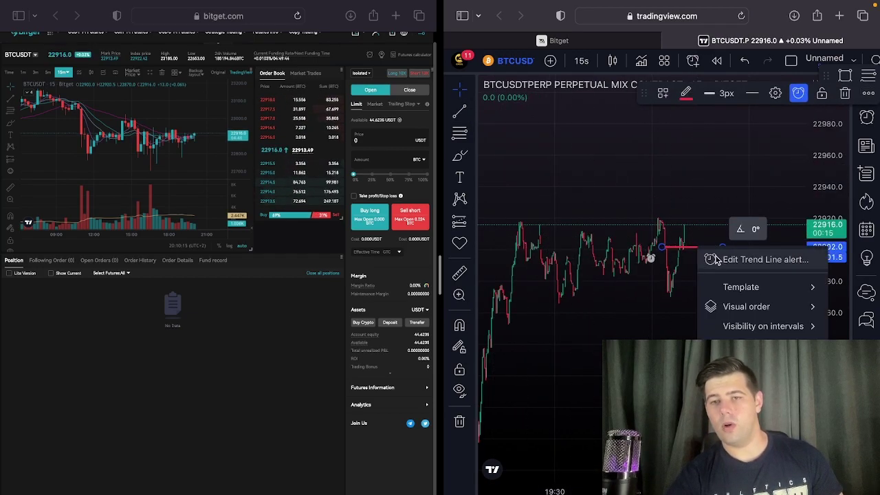
{"action": "left_click", "coordinate": [715, 258]}
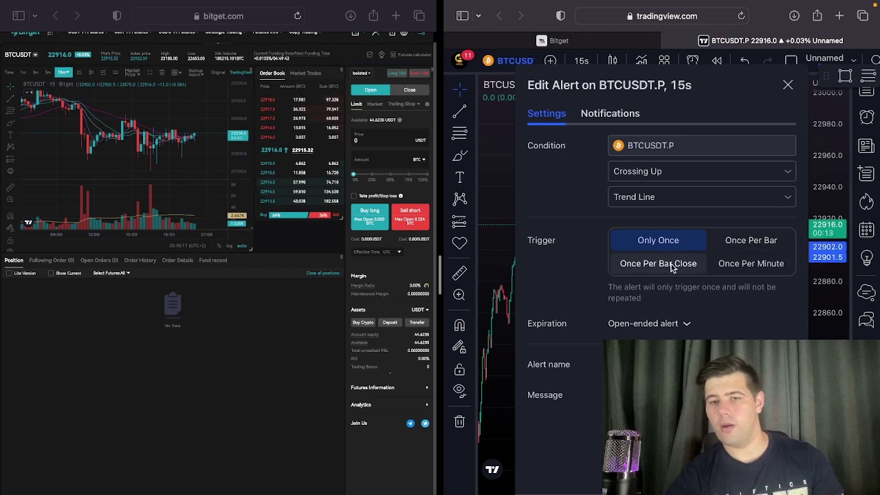
{"action": "left_click", "coordinate": [787, 84]}
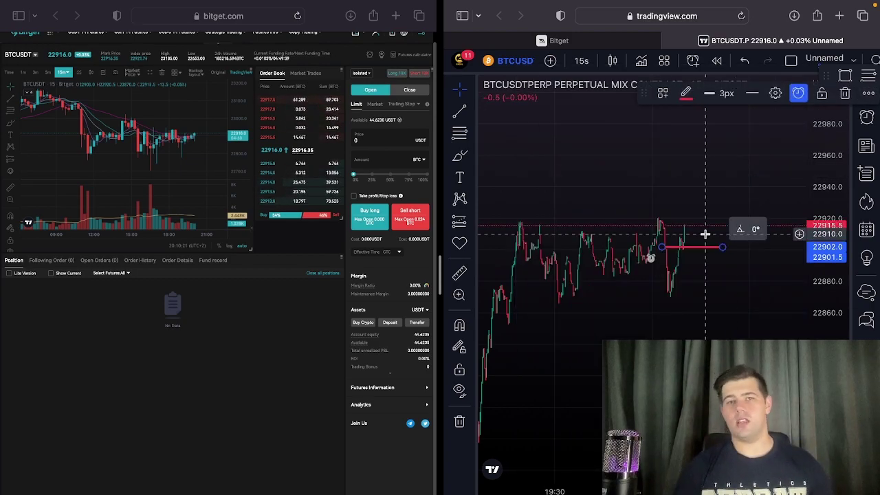